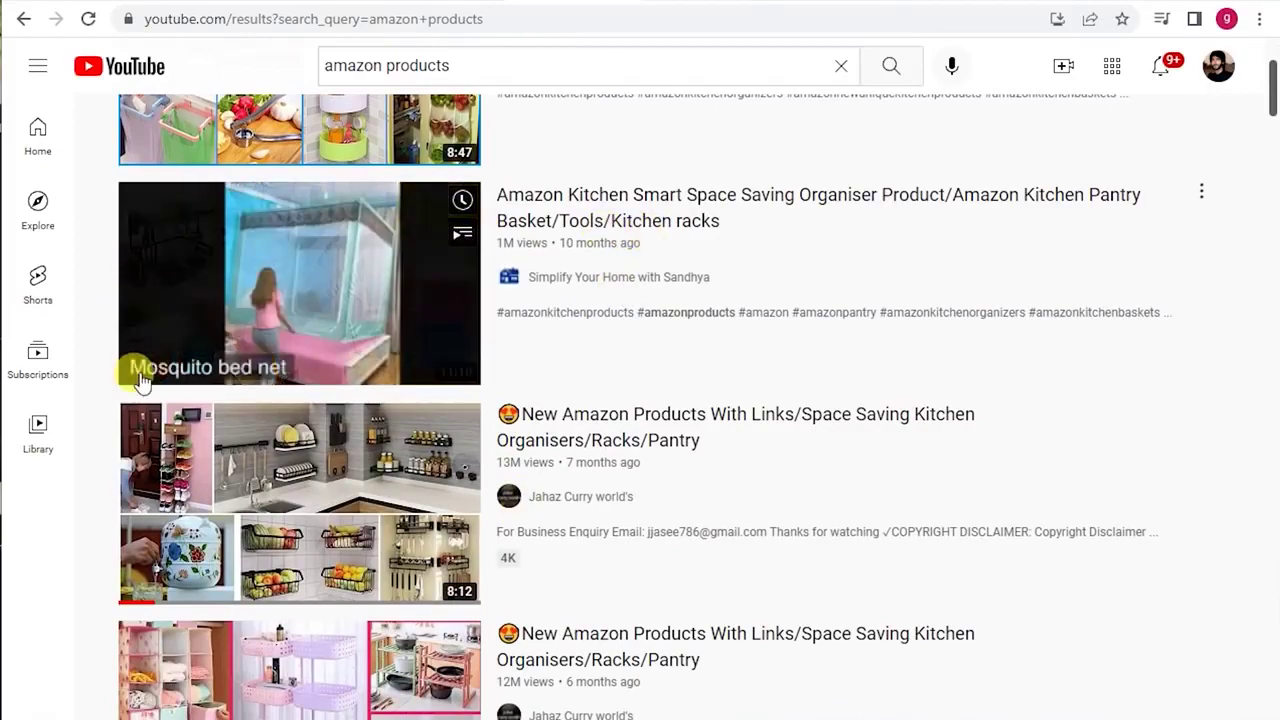
Browse the amazon products results and open the first video, about unique Amazon kitchen products, space-saving organisers and kitchen racks.
scroll(683, 446, "down", 1)
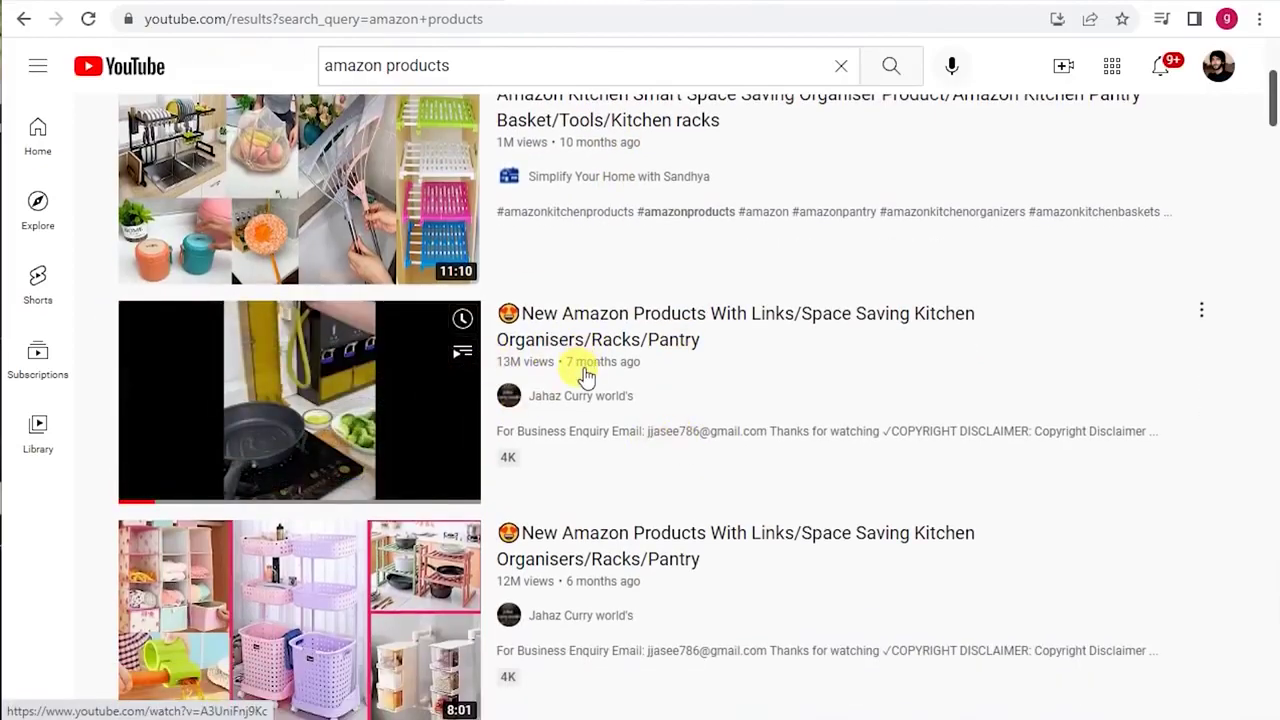
scroll(514, 466, "down", 1)
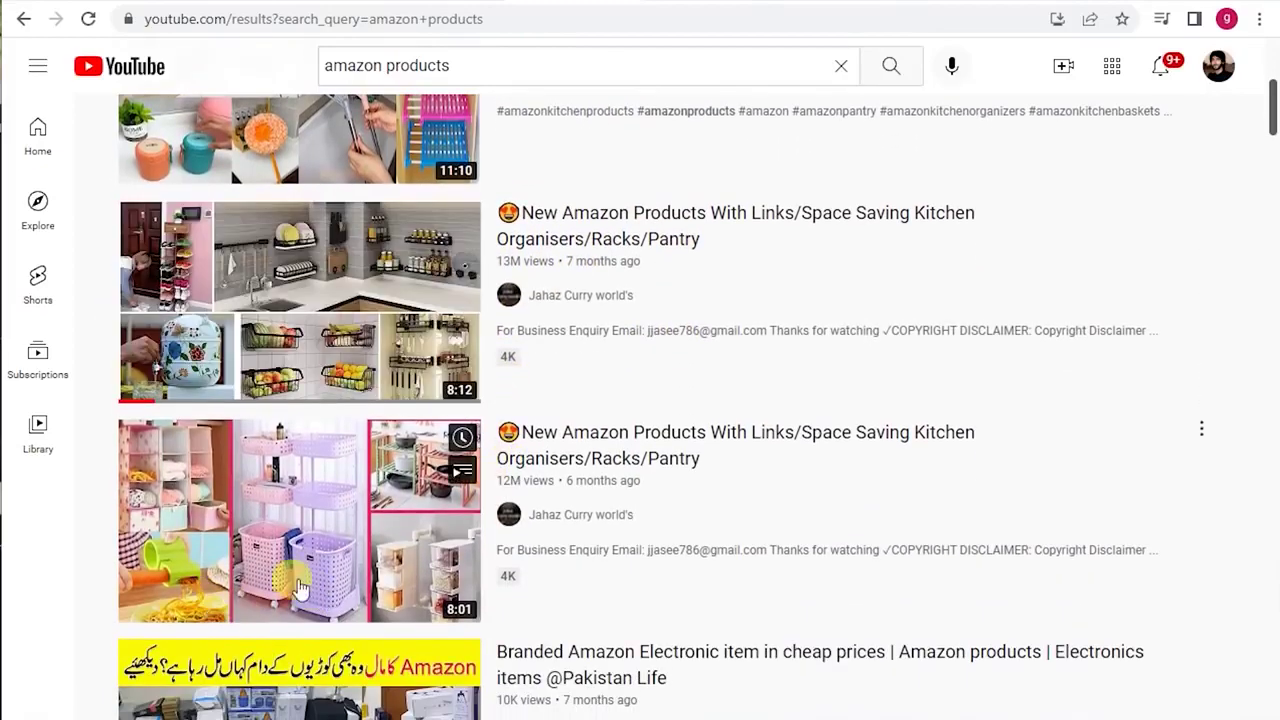
scroll(724, 523, "up", 4)
scroll(724, 521, "down", 10)
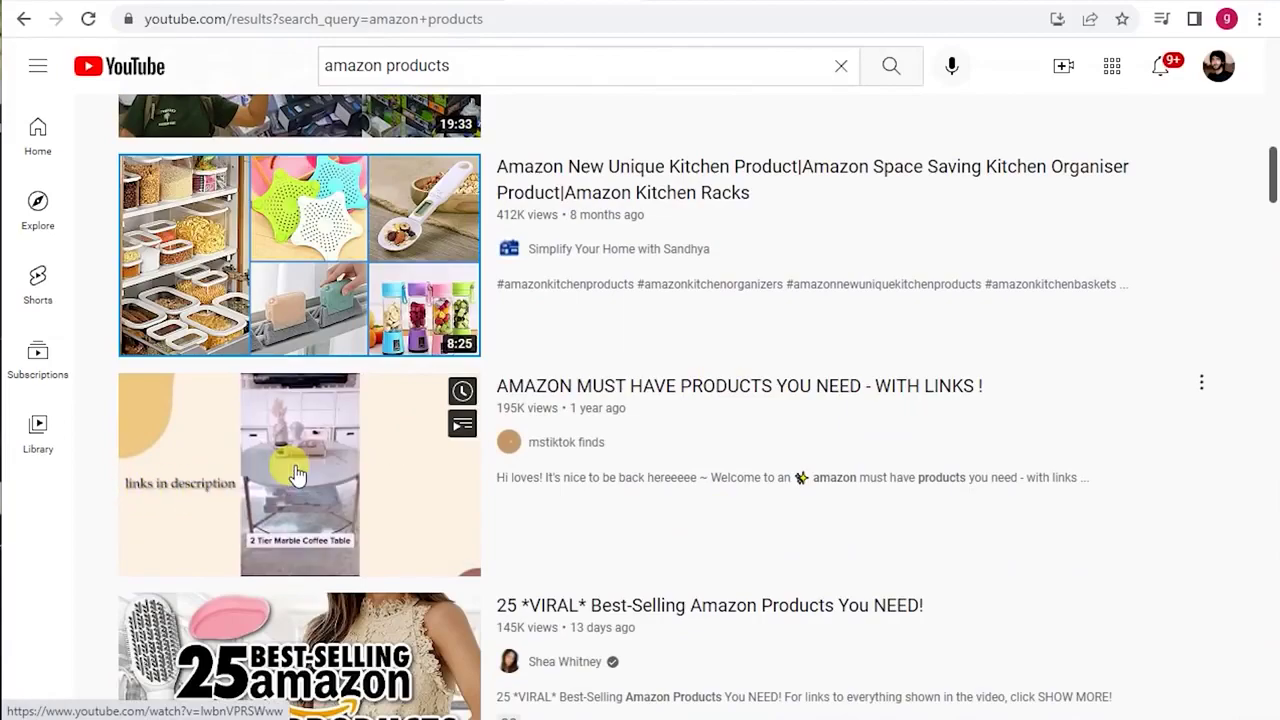
scroll(297, 475, "down", 1)
scroll(556, 422, "up", 2)
scroll(550, 422, "up", 2)
scroll(542, 422, "down", 5)
scroll(542, 425, "up", 10)
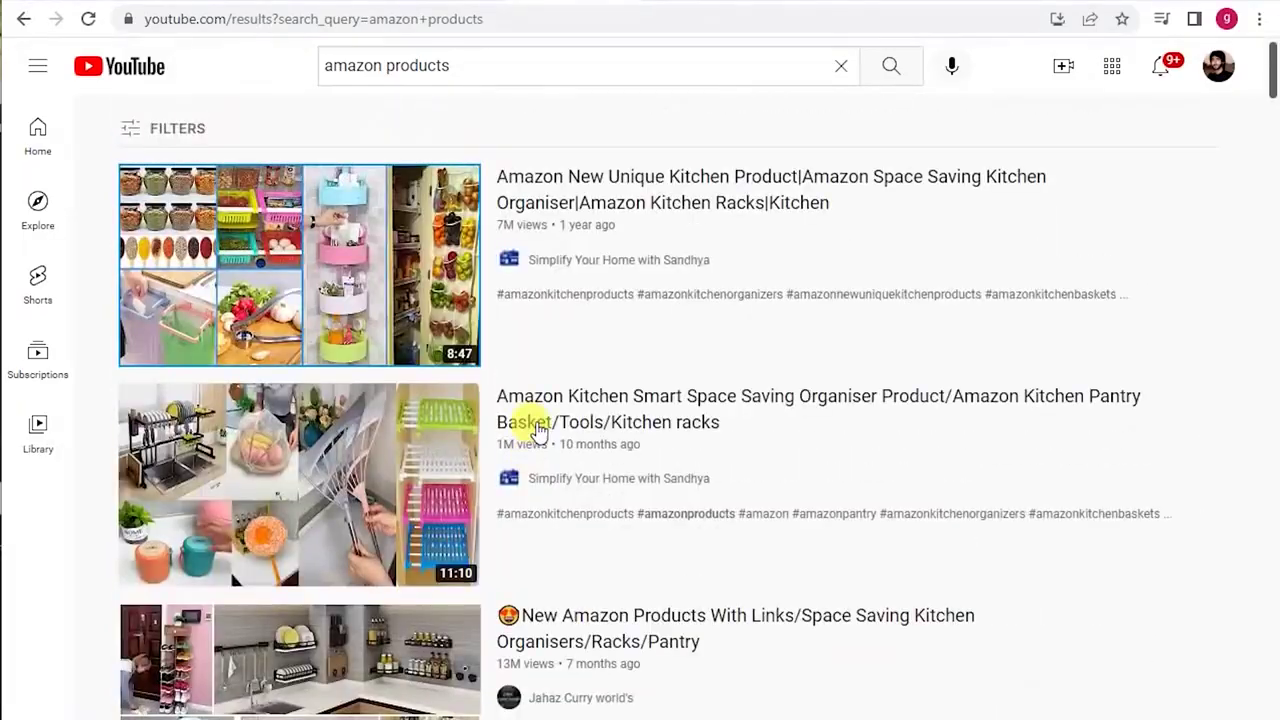
scroll(538, 430, "down", 9)
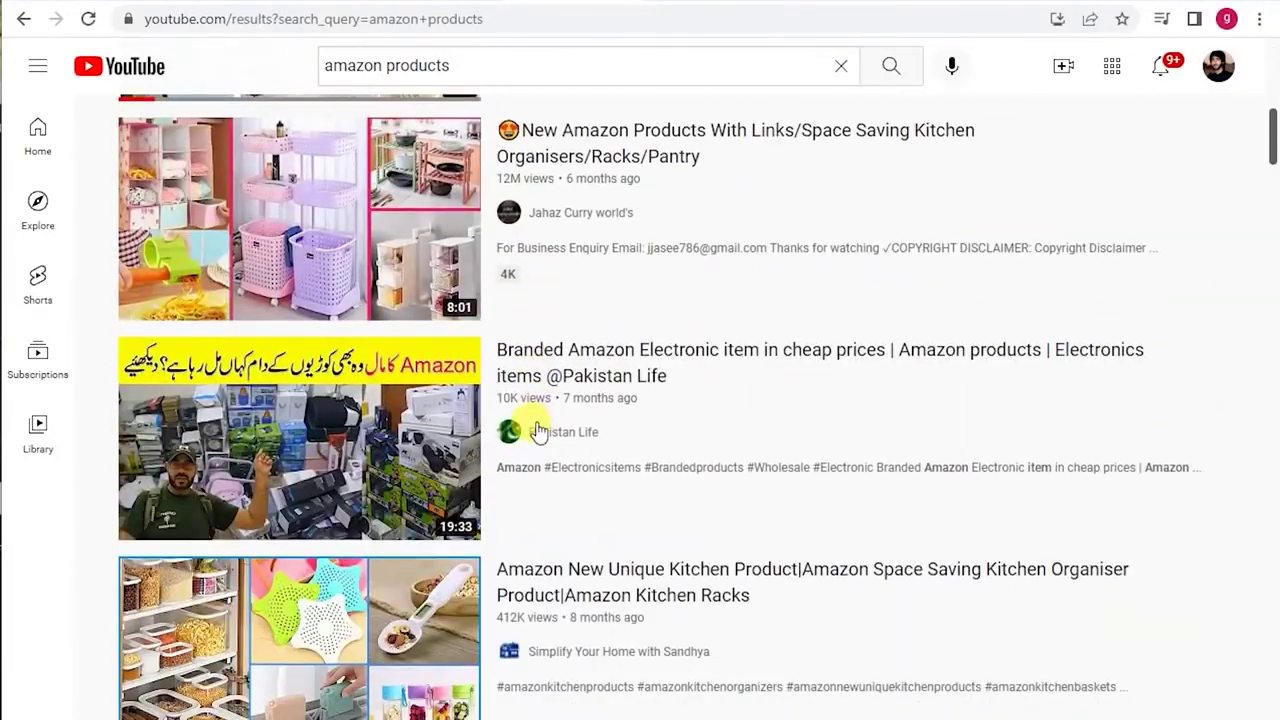
scroll(538, 430, "down", 1)
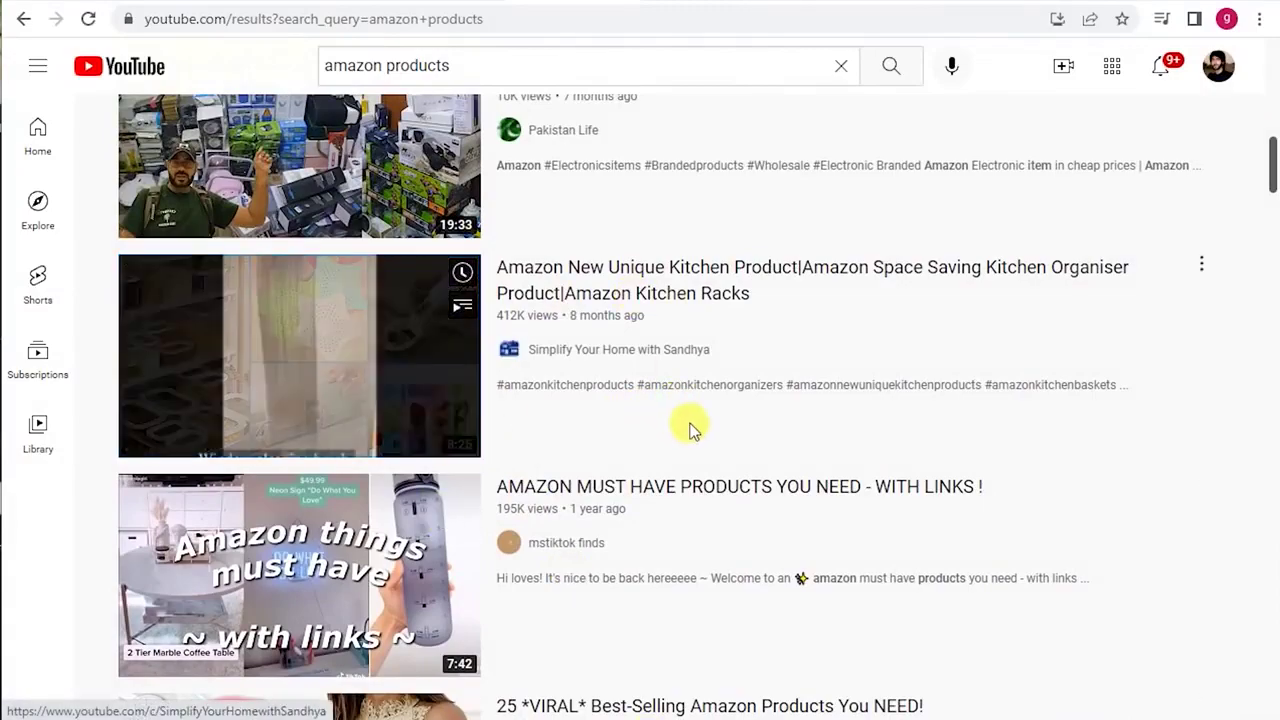
scroll(688, 428, "down", 2)
scroll(688, 430, "down", 3)
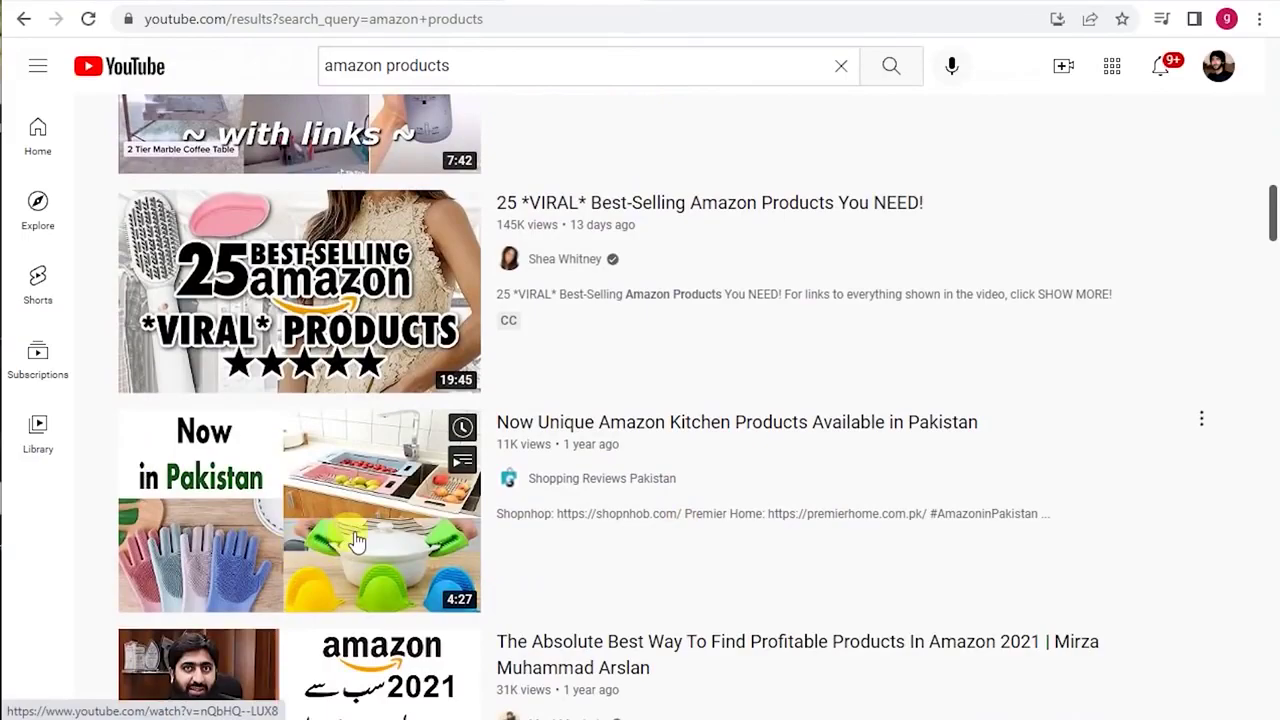
scroll(366, 538, "up", 15)
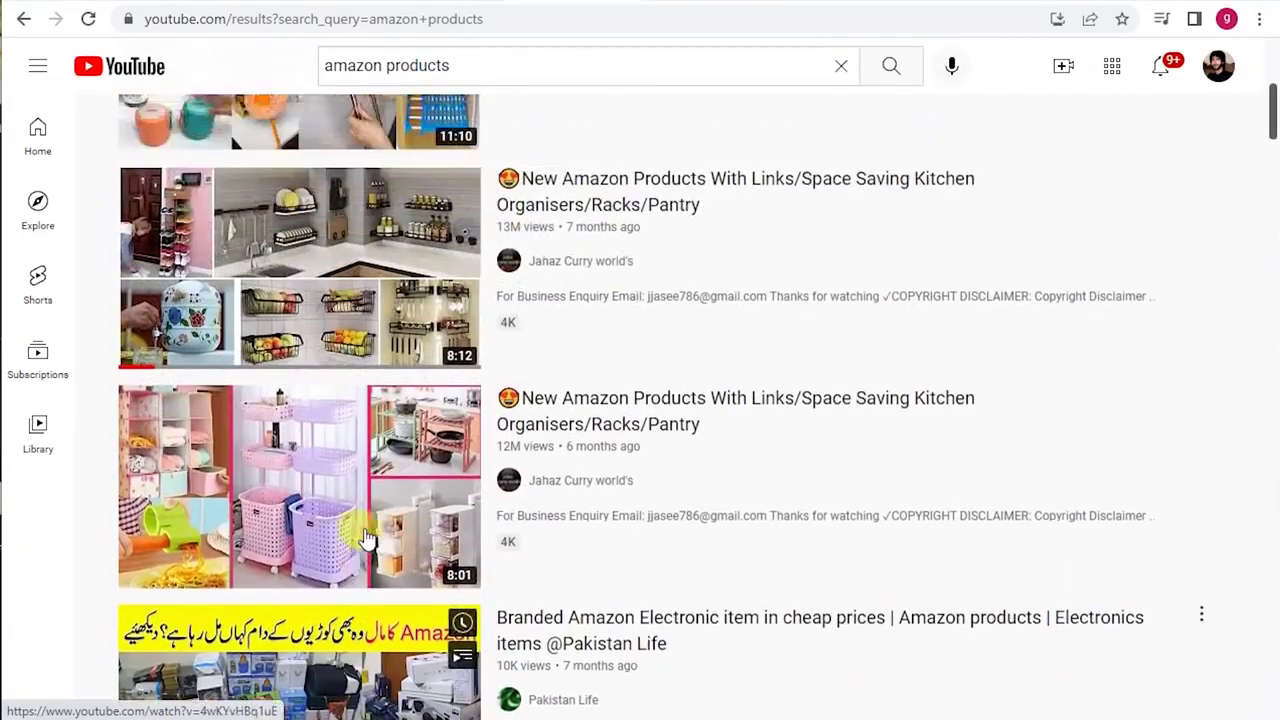
scroll(366, 538, "up", 2)
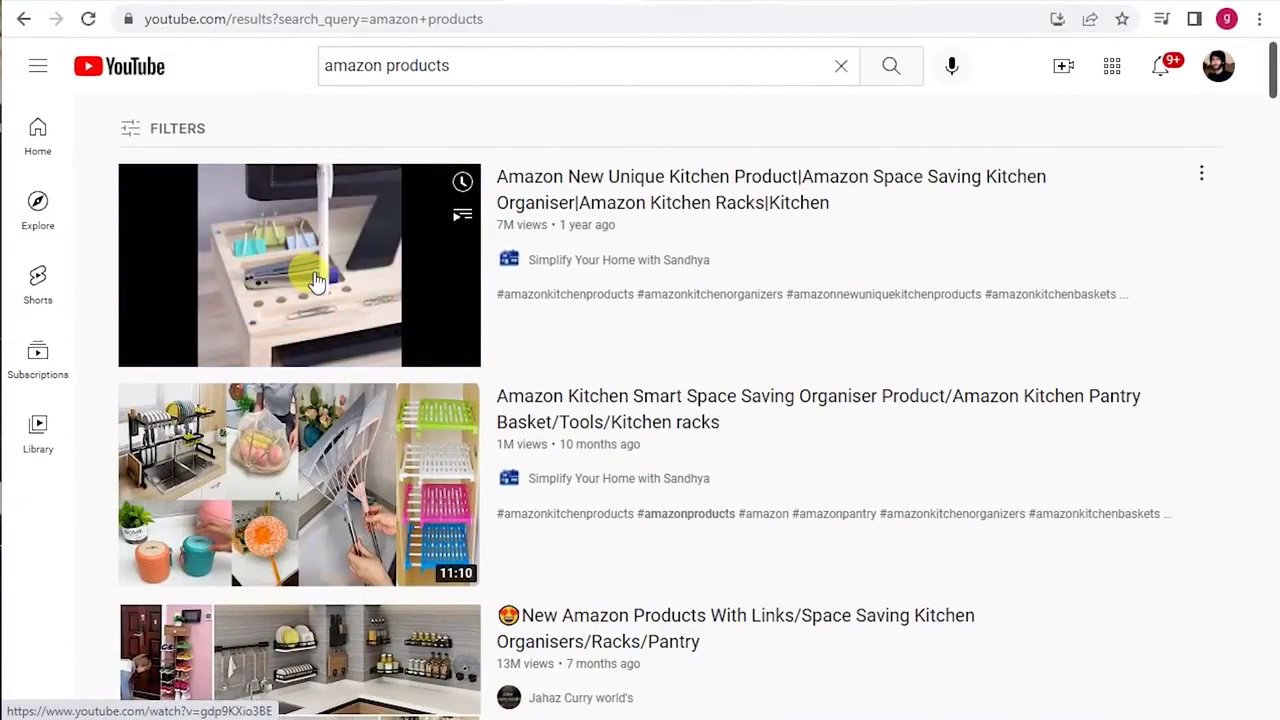
left_click(316, 280)
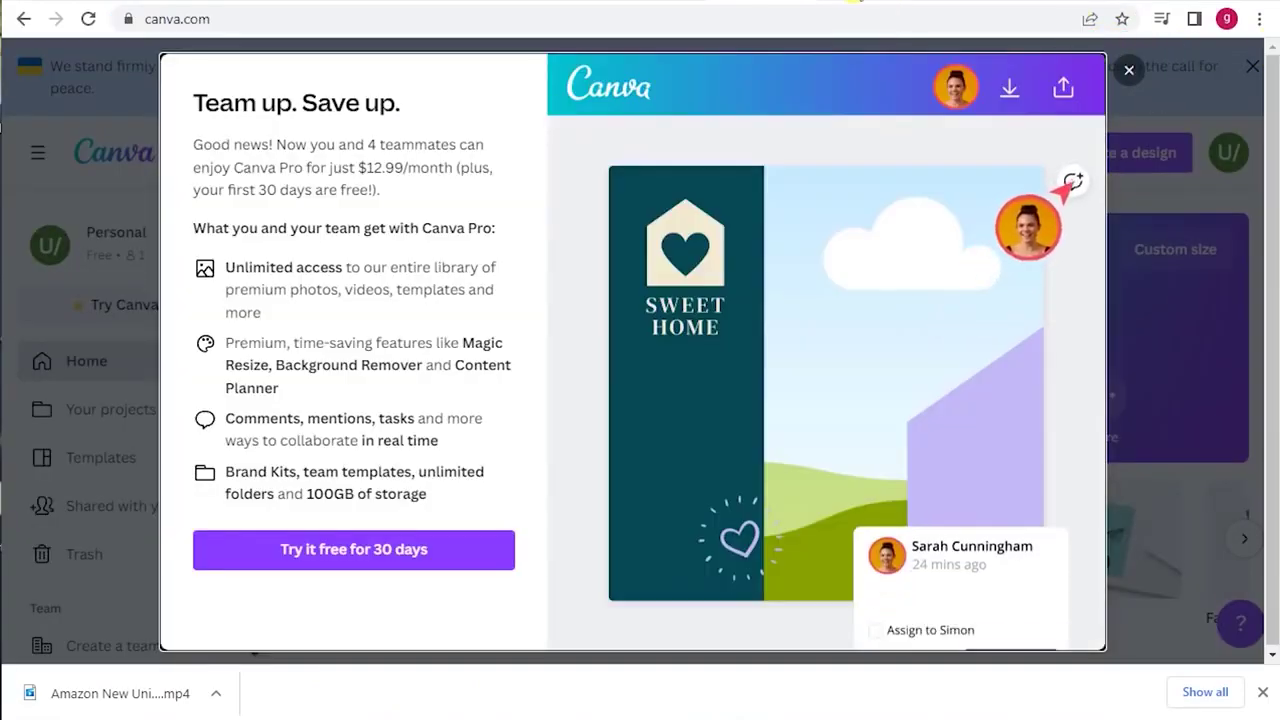
Create a blank Mobile Video design from Canva's video formats and dismiss the page timing tip.
left_click(986, 49)
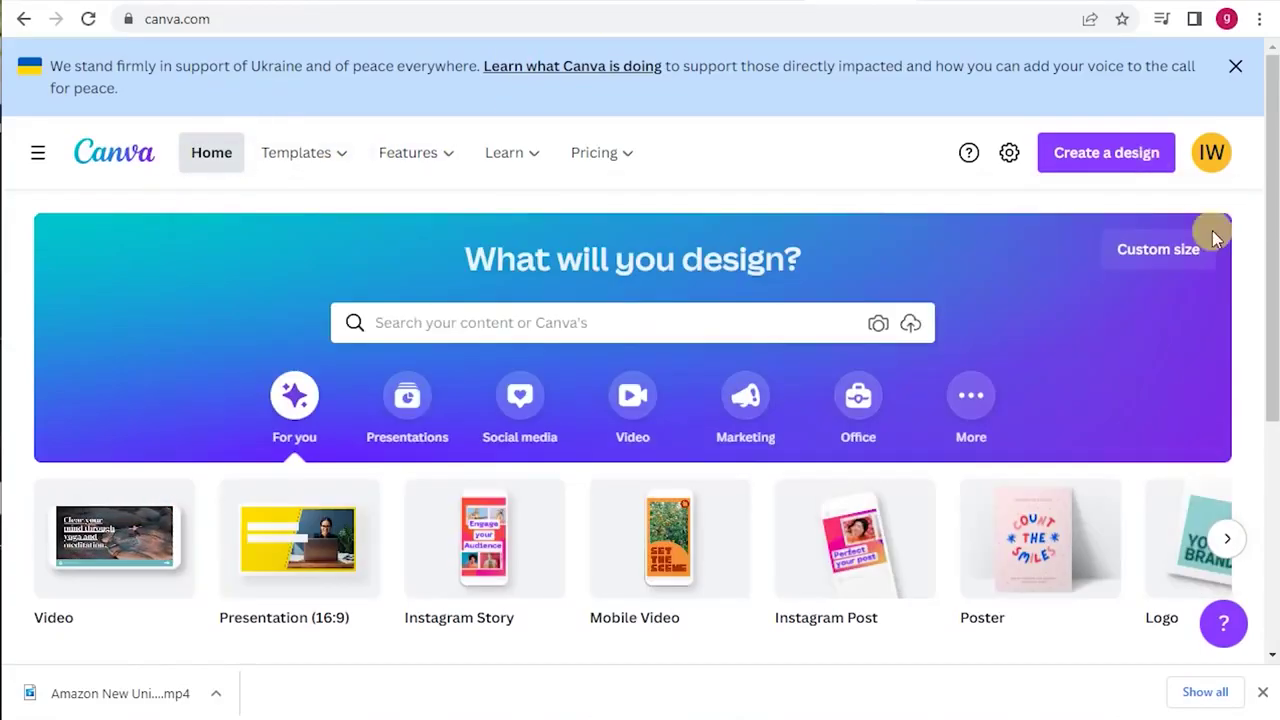
left_click(640, 403)
scroll(723, 443, "down", 1)
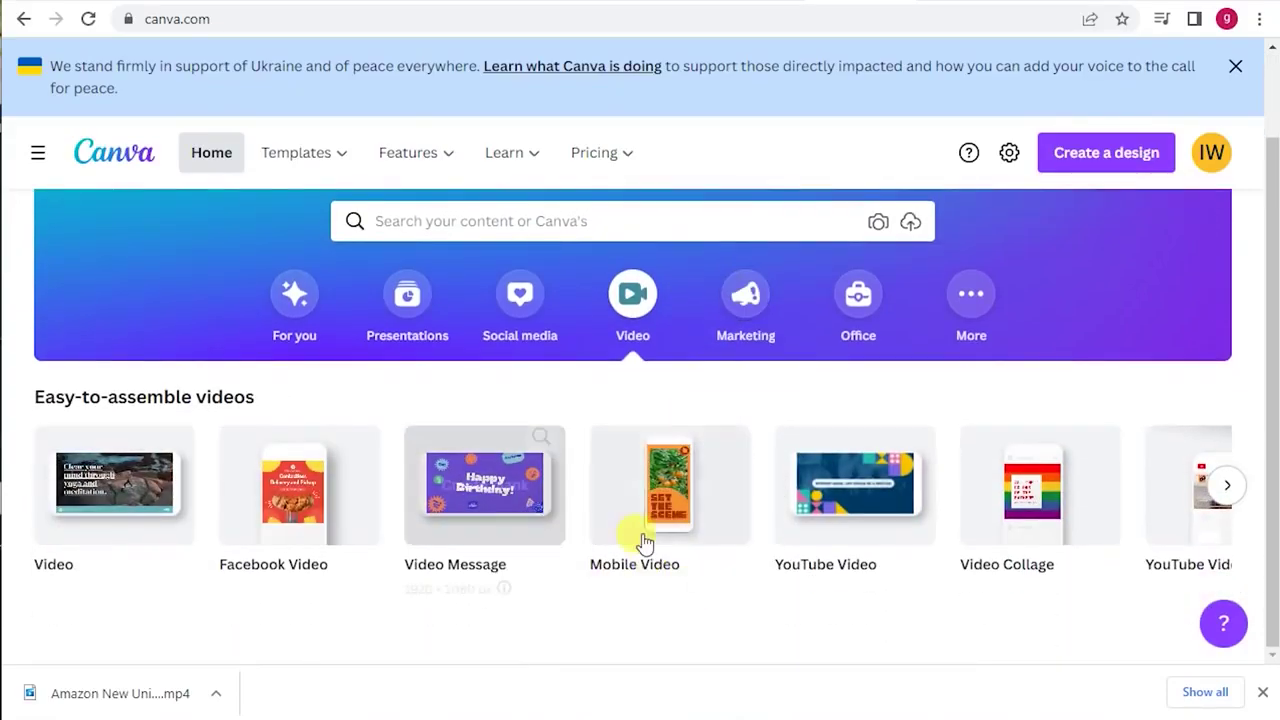
left_click(678, 506)
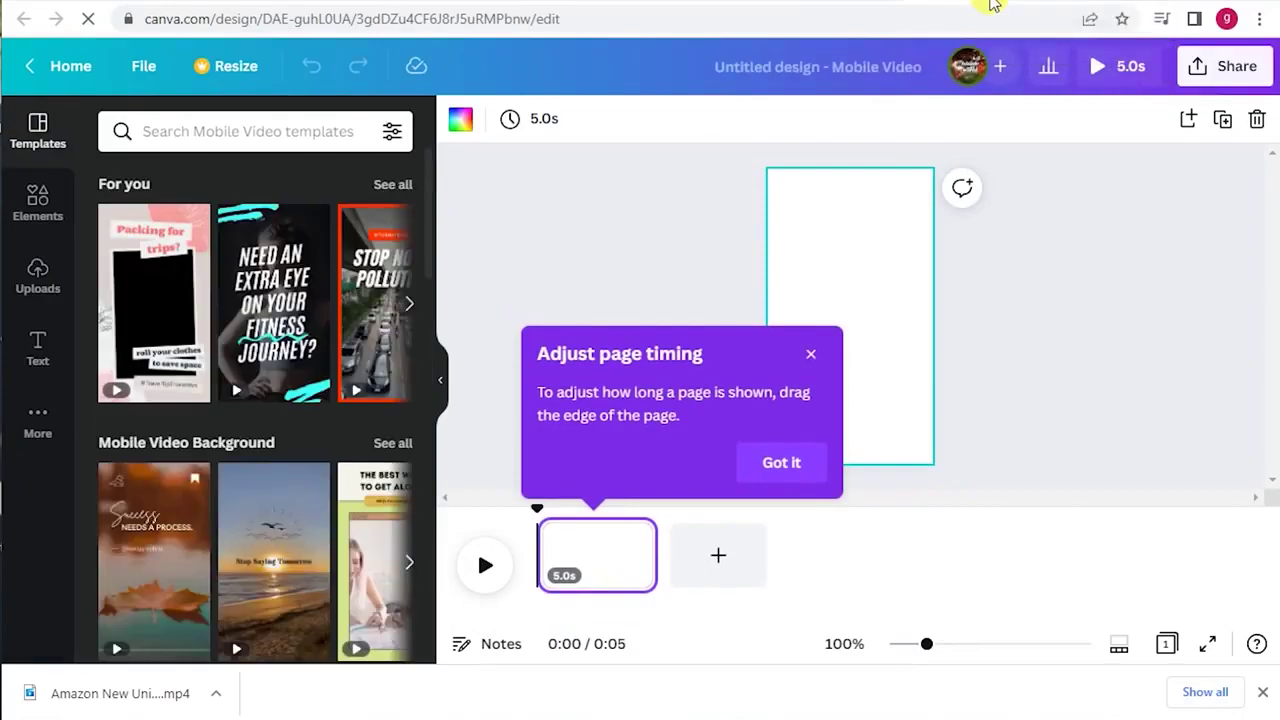
left_click(788, 468)
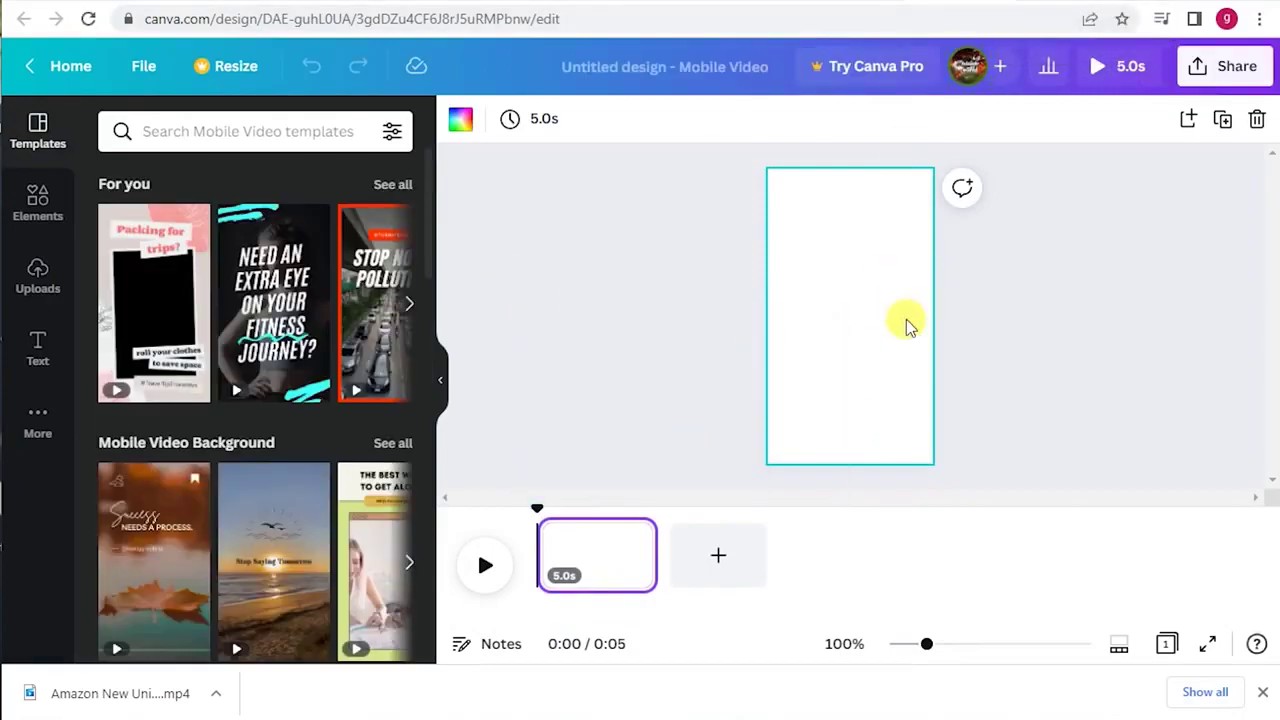
Upload the Amazon New Unique Kitchen Product MP4 from the Downloads folder to the design's media.
left_click(38, 282)
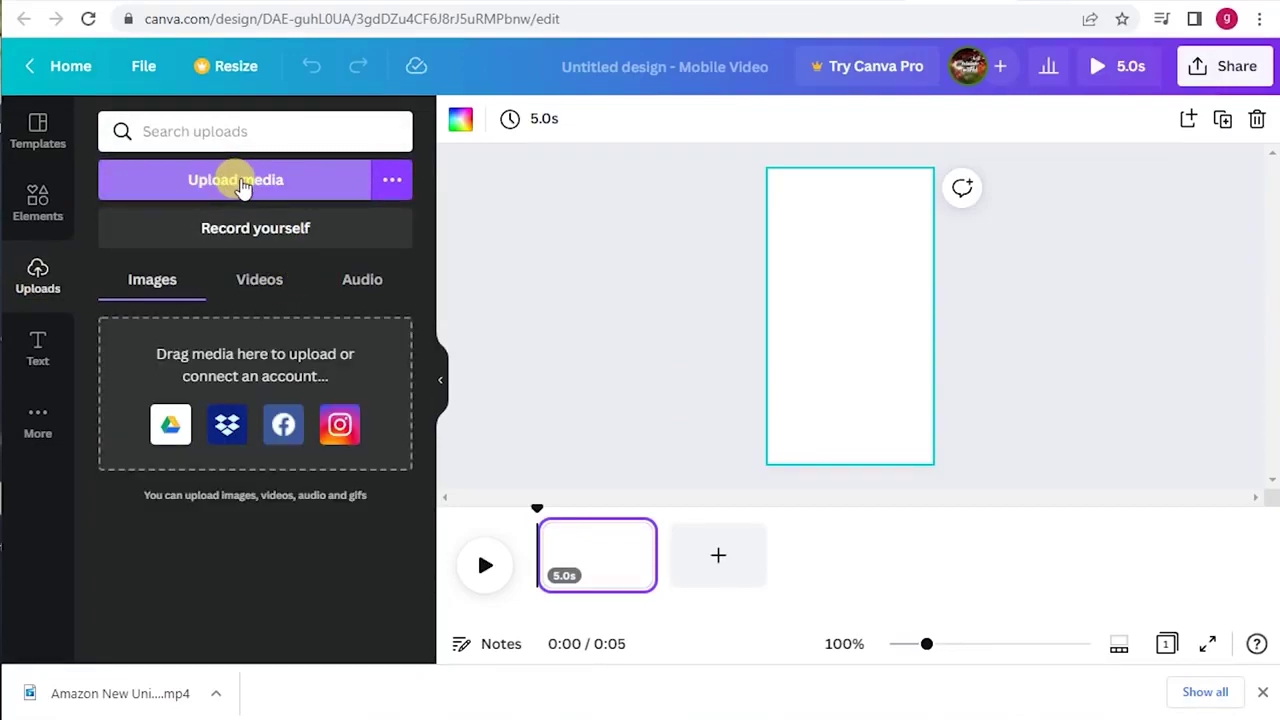
left_click(240, 182)
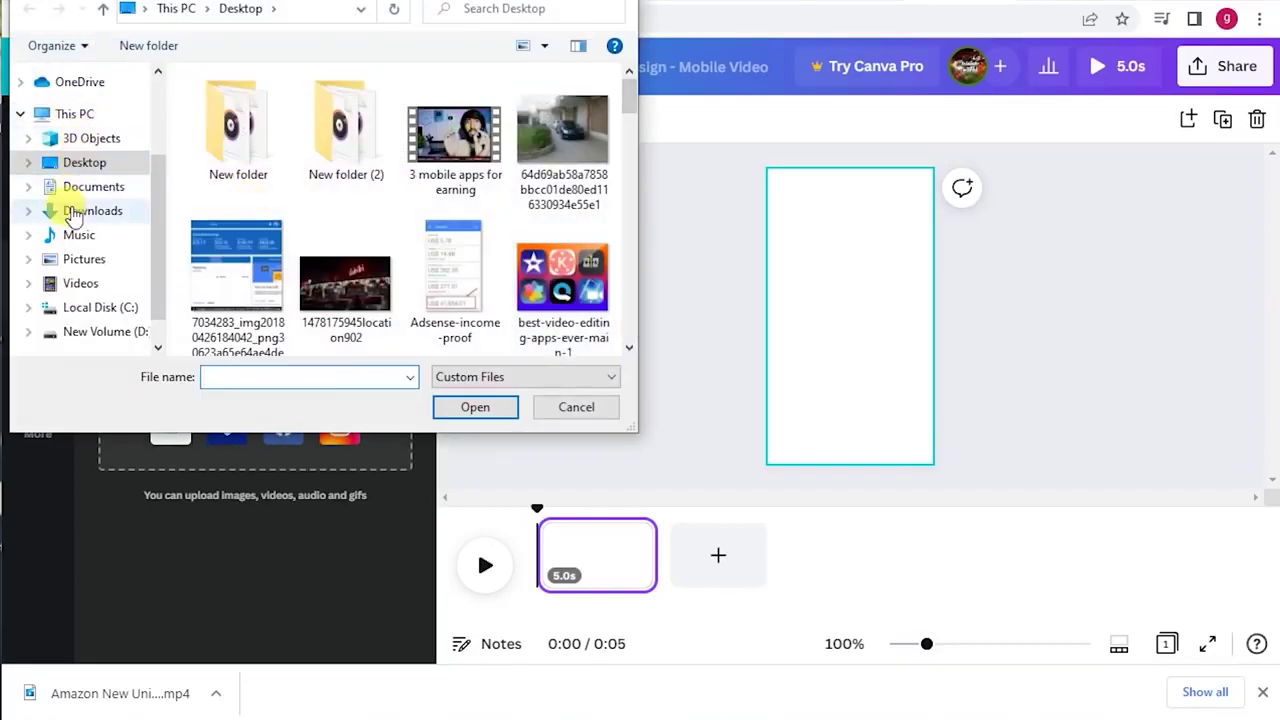
left_click(90, 212)
left_click(252, 132)
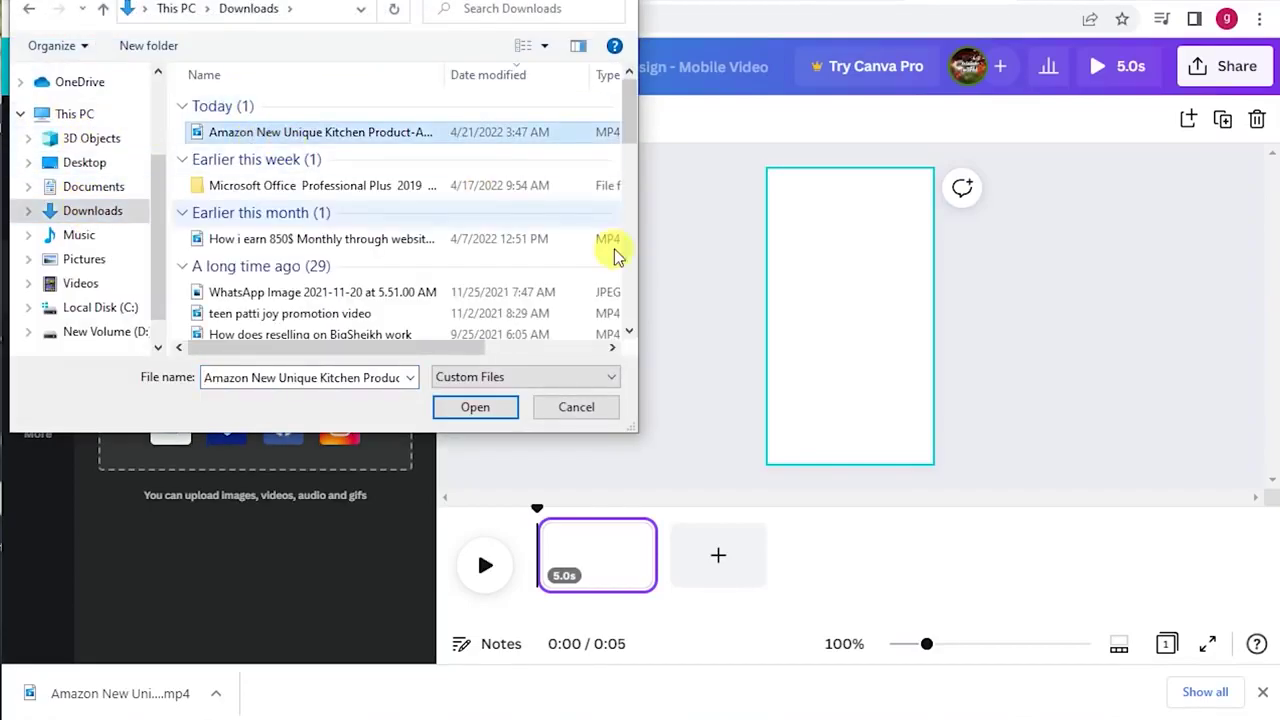
left_click(473, 405)
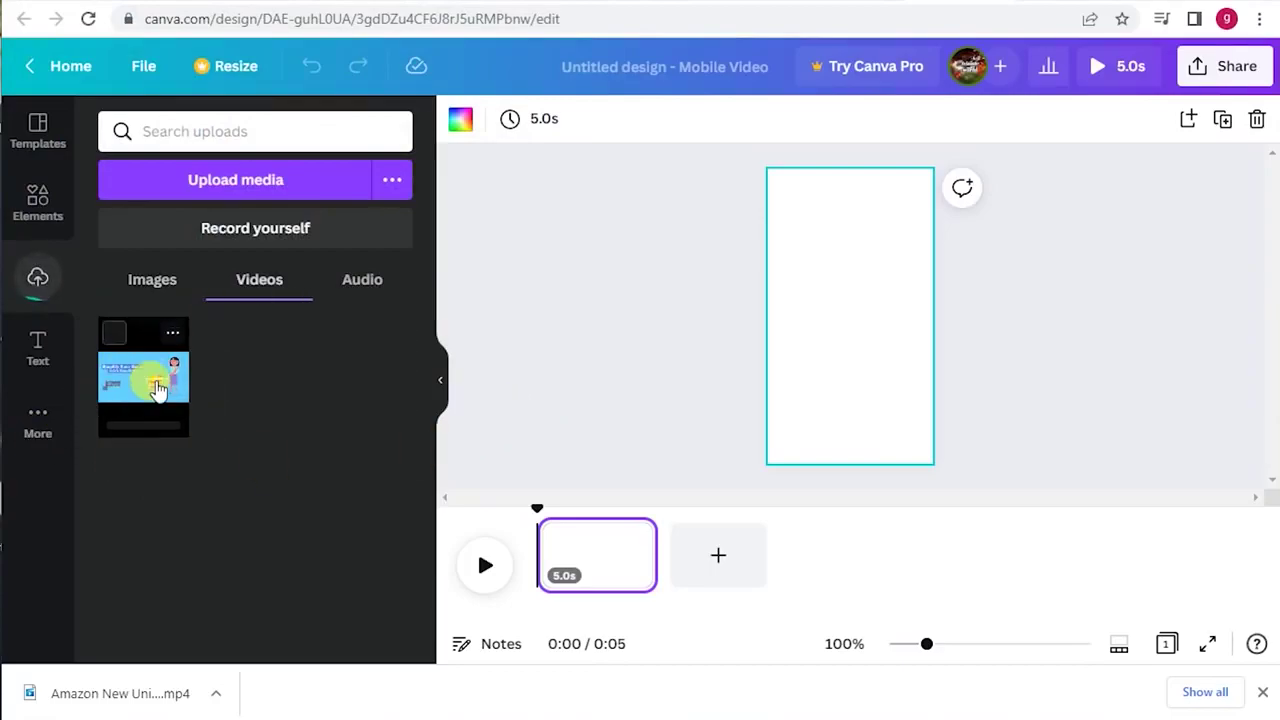
left_click(113, 335)
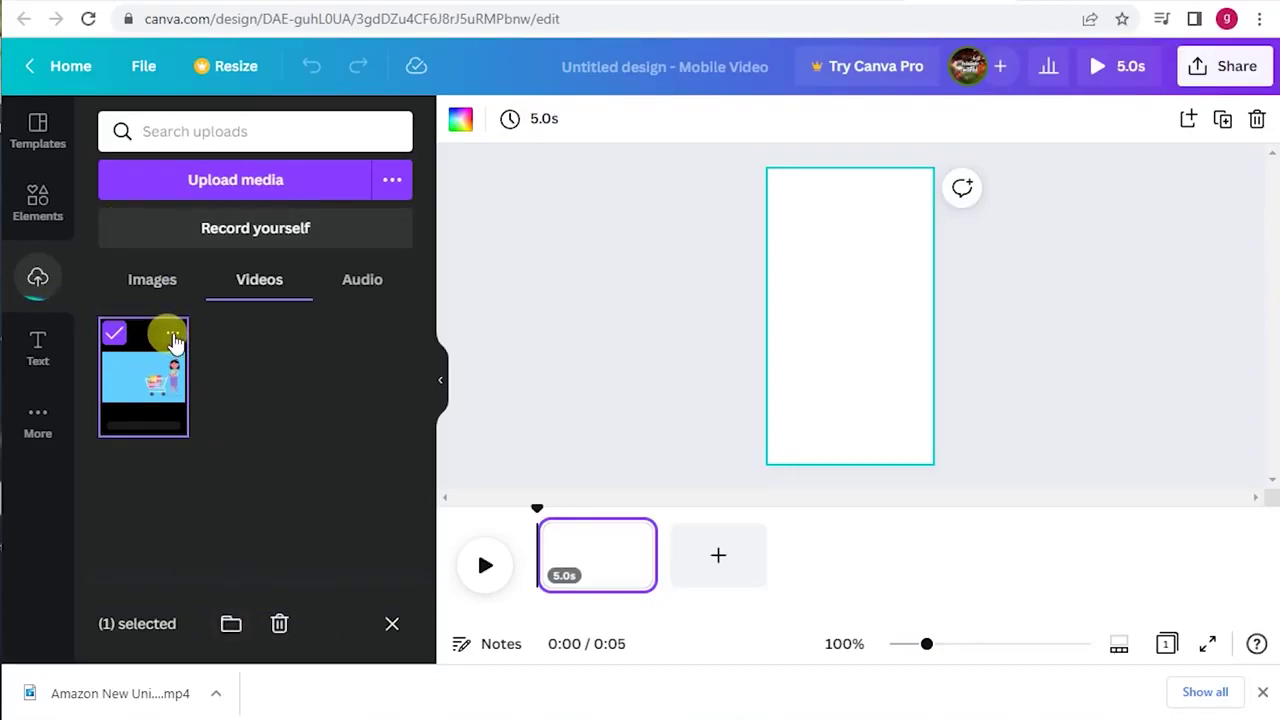
left_click(174, 338)
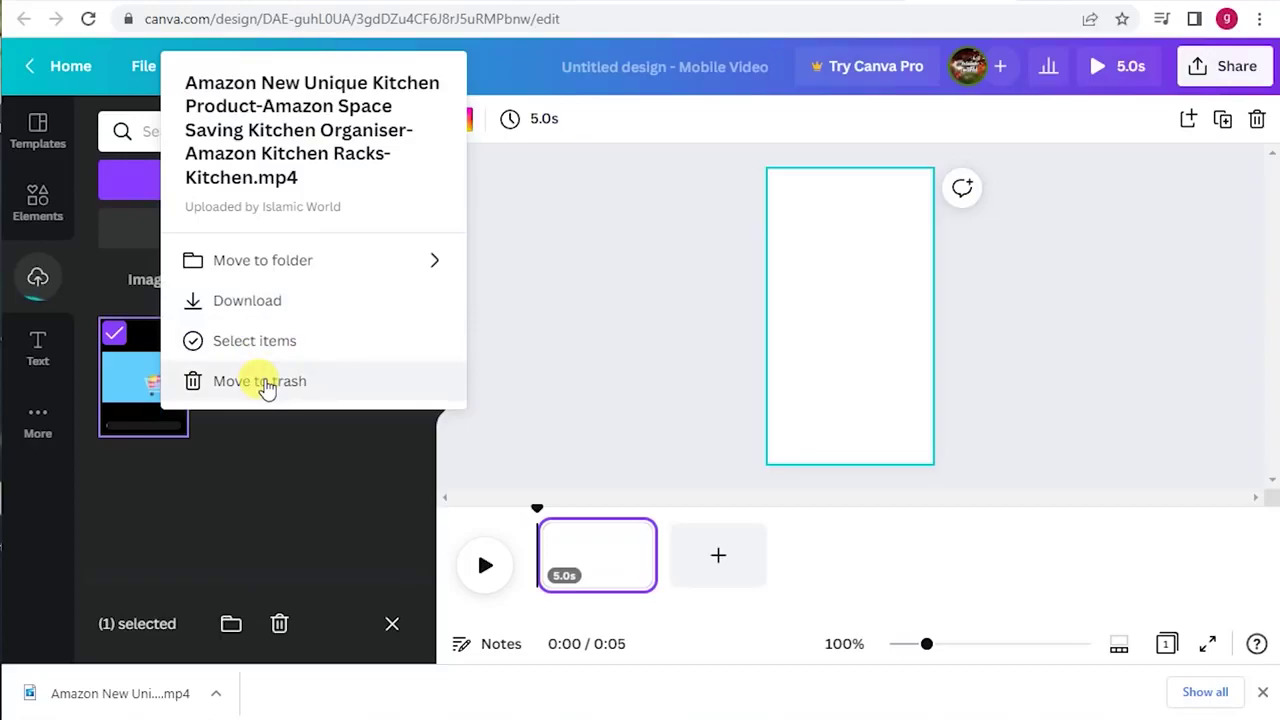
left_click(224, 473)
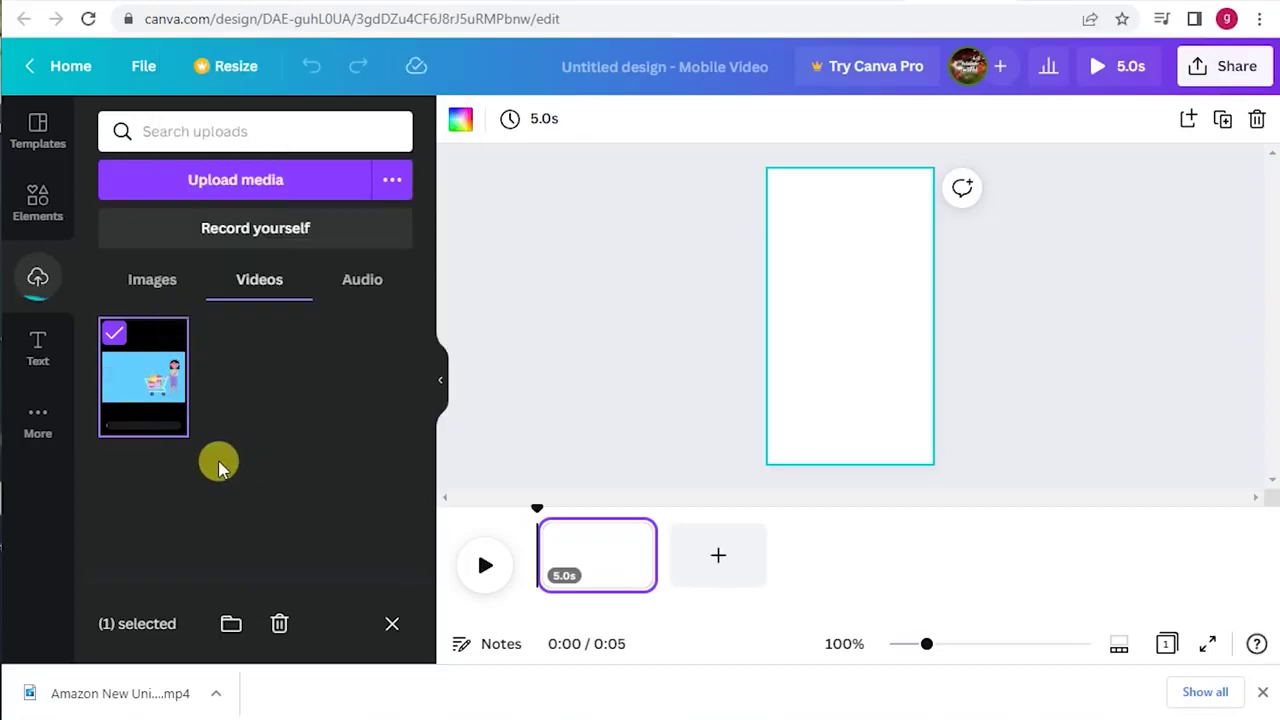
left_click(110, 332)
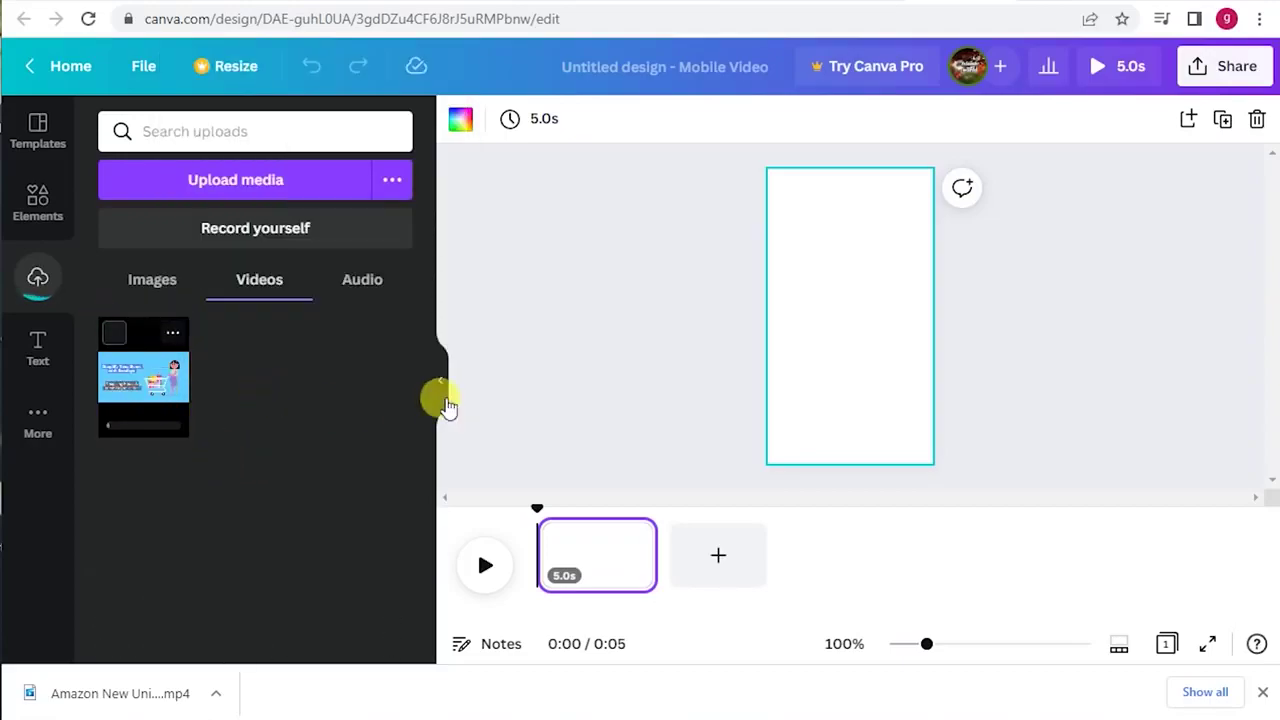
Place the uploaded kitchen video on the page, then enlarge and reposition it to cover the whole portrait canvas.
right_click(828, 370)
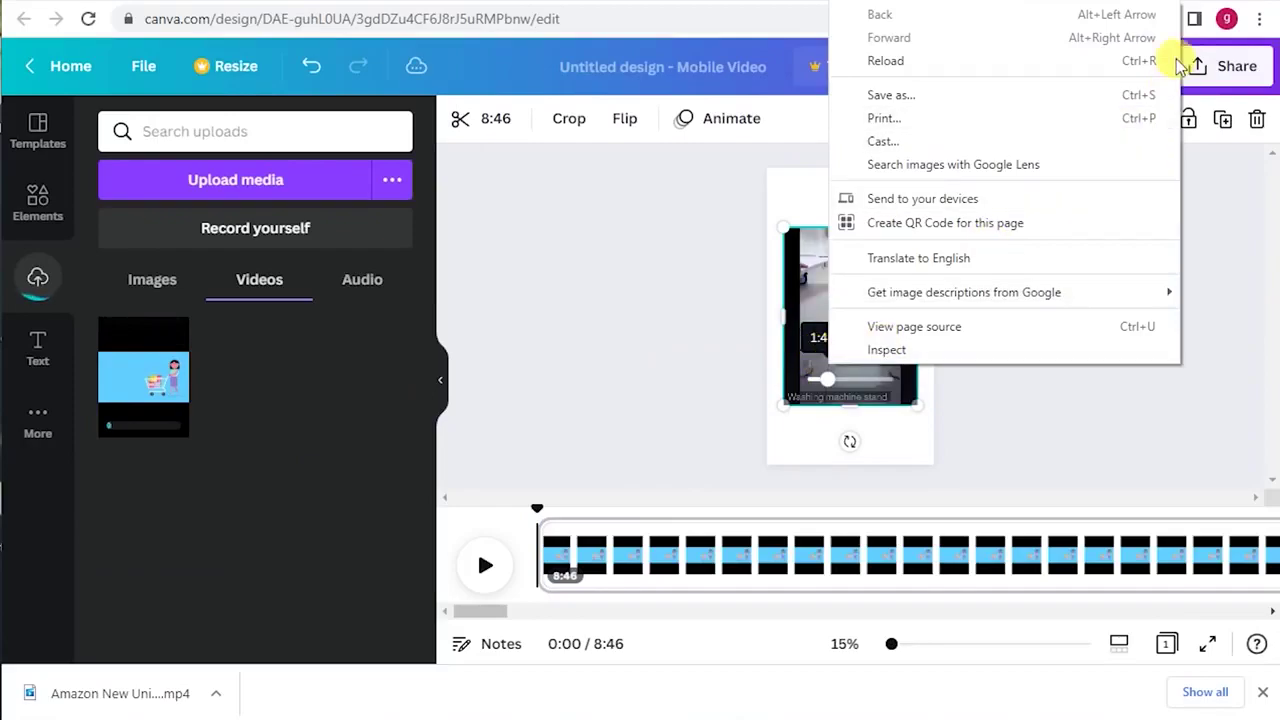
left_click(810, 352)
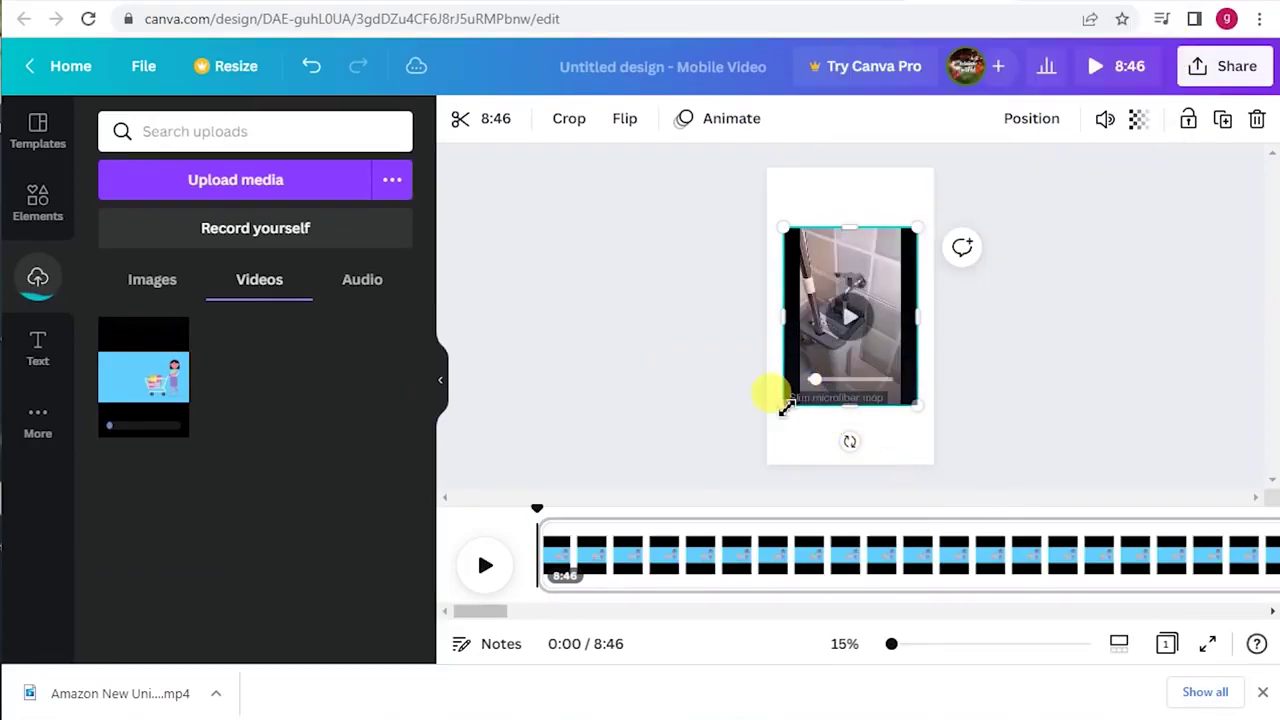
left_click_drag(777, 400, 713, 466)
left_click_drag(913, 227, 980, 155)
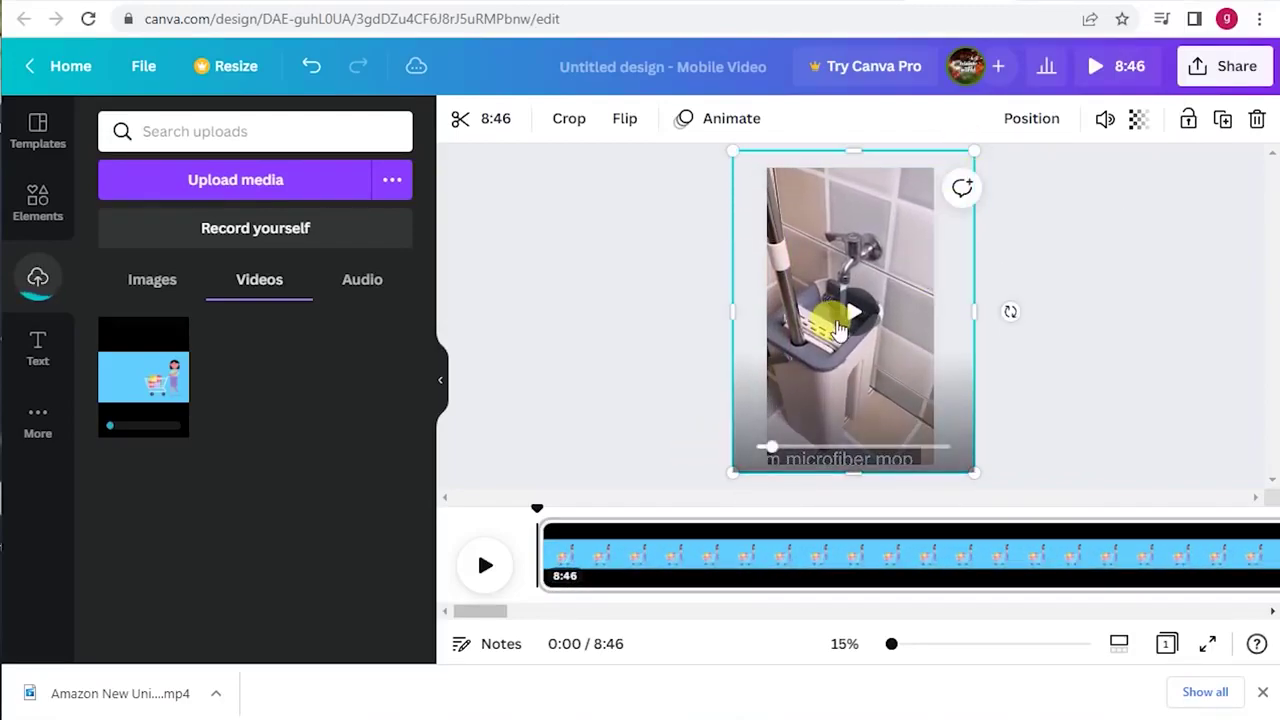
left_click_drag(858, 330, 814, 371)
left_click_drag(729, 477, 705, 510)
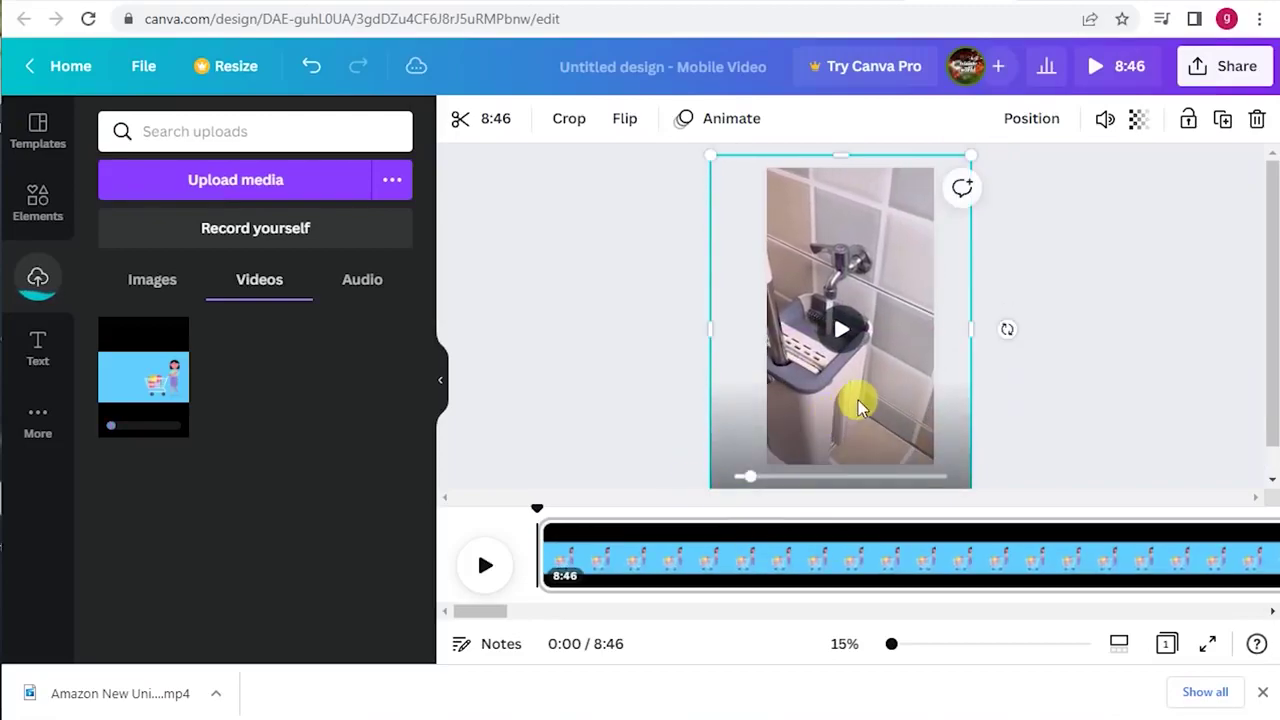
left_click_drag(971, 331, 984, 331)
left_click_drag(845, 417, 865, 415)
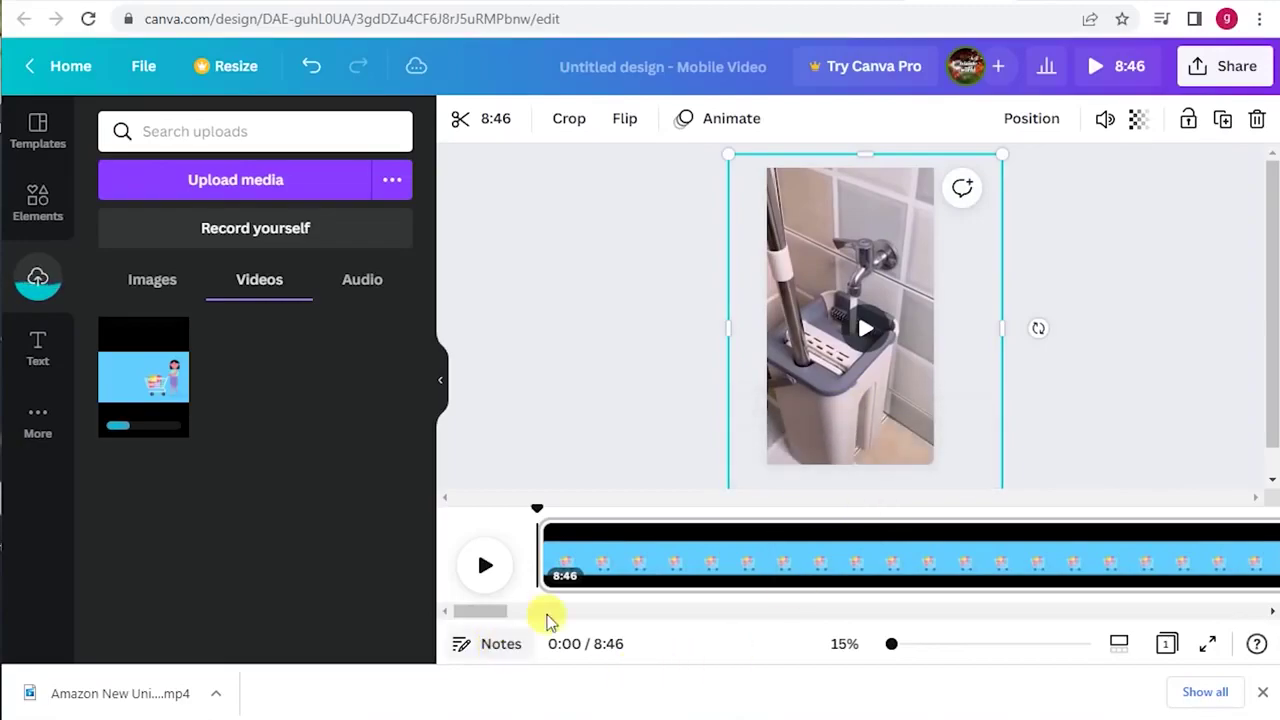
Split the second page of the kitchen video a short way after its start.
left_click_drag(500, 613, 1237, 609)
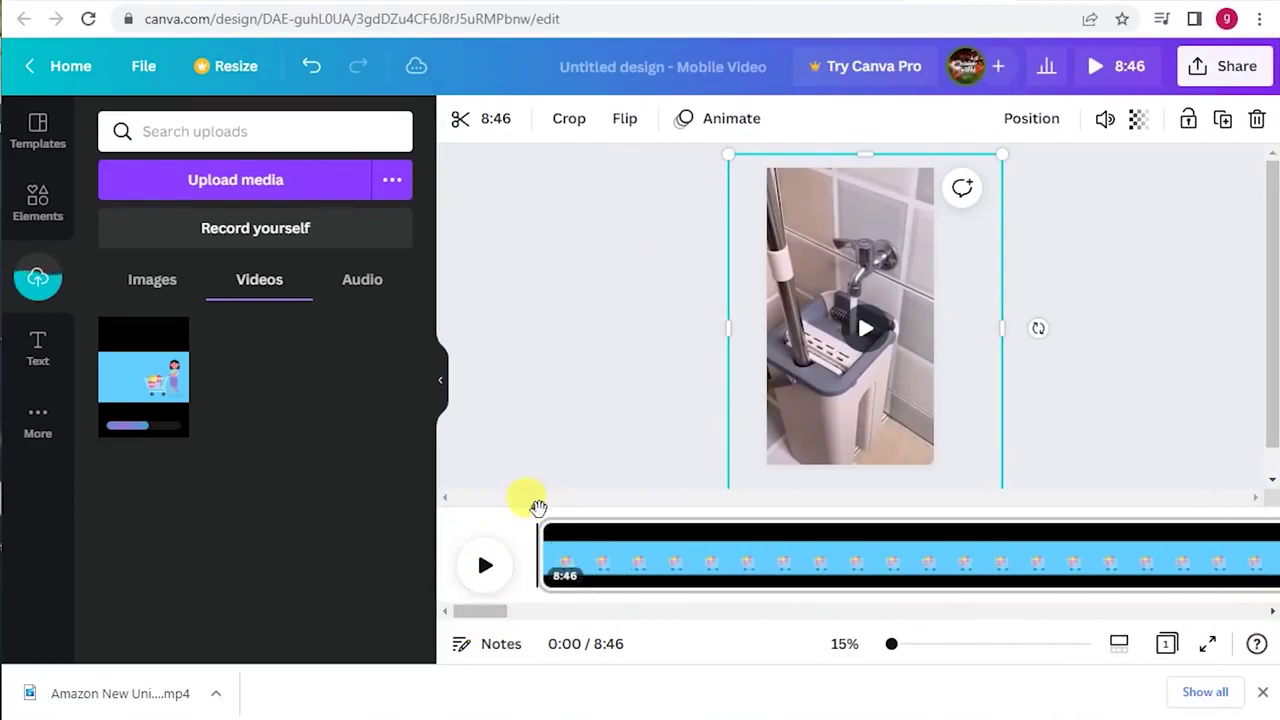
left_click(672, 517)
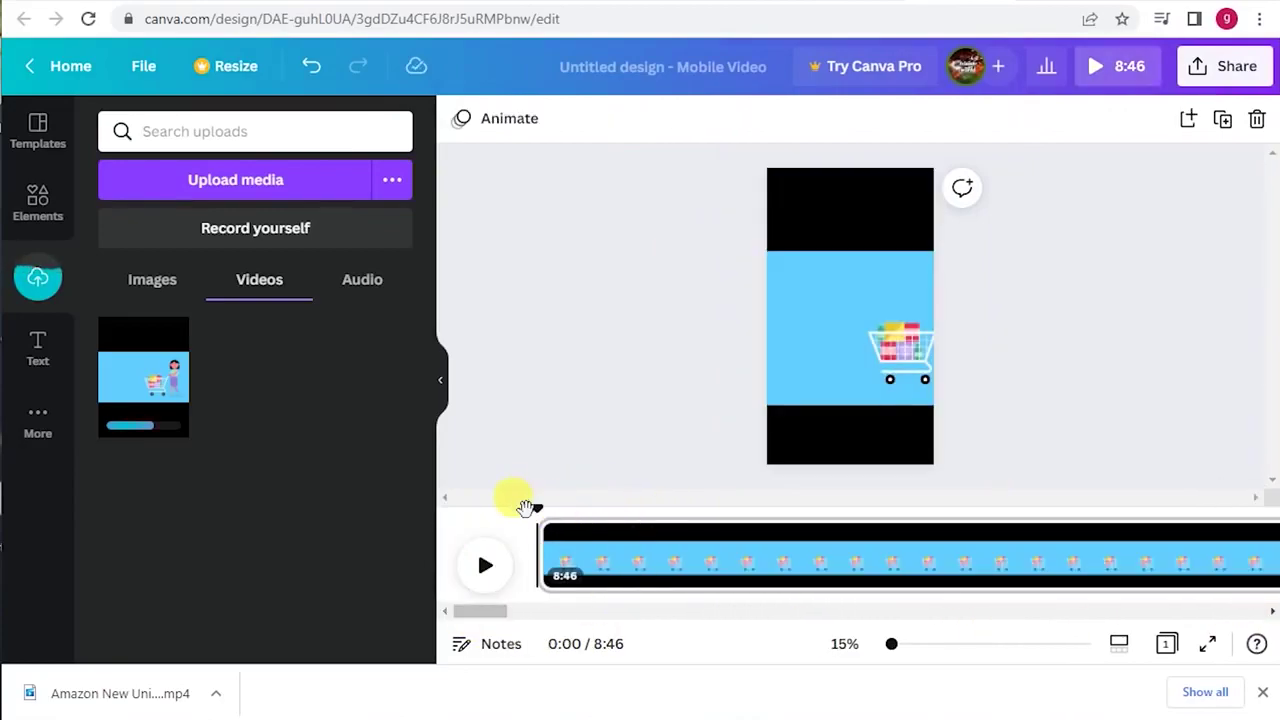
left_click_drag(537, 509, 1123, 500)
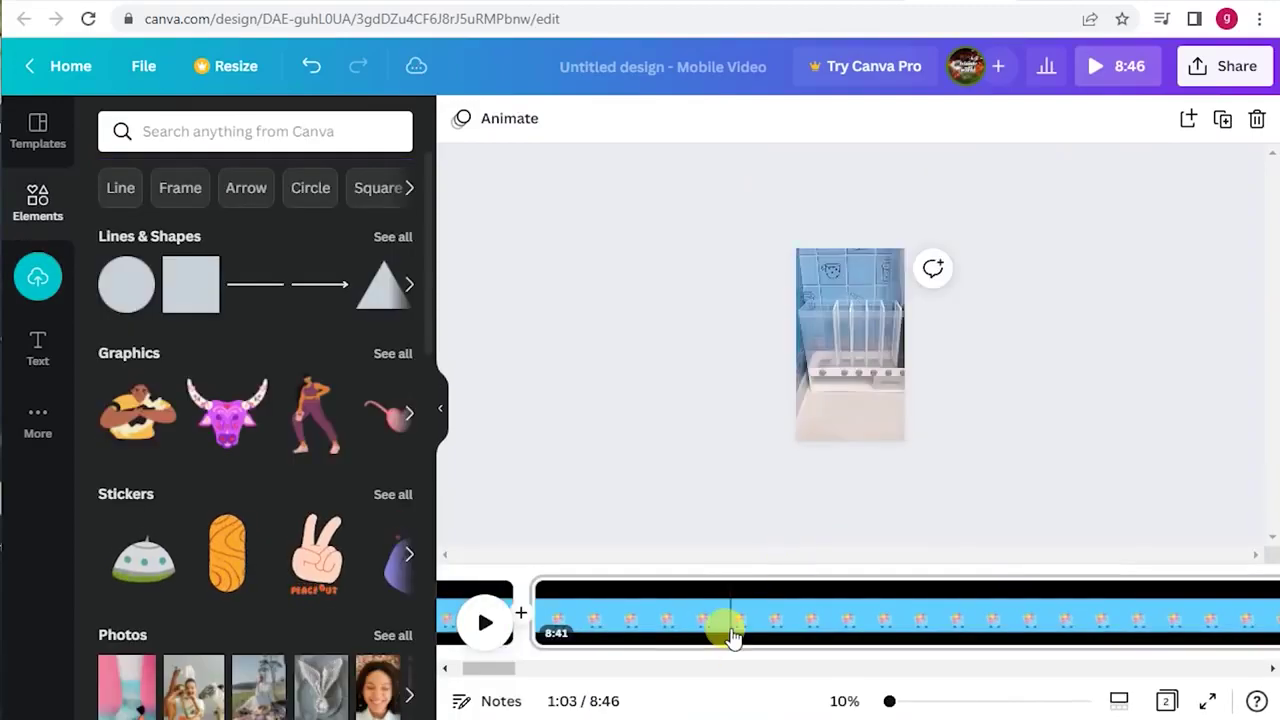
left_click(703, 625)
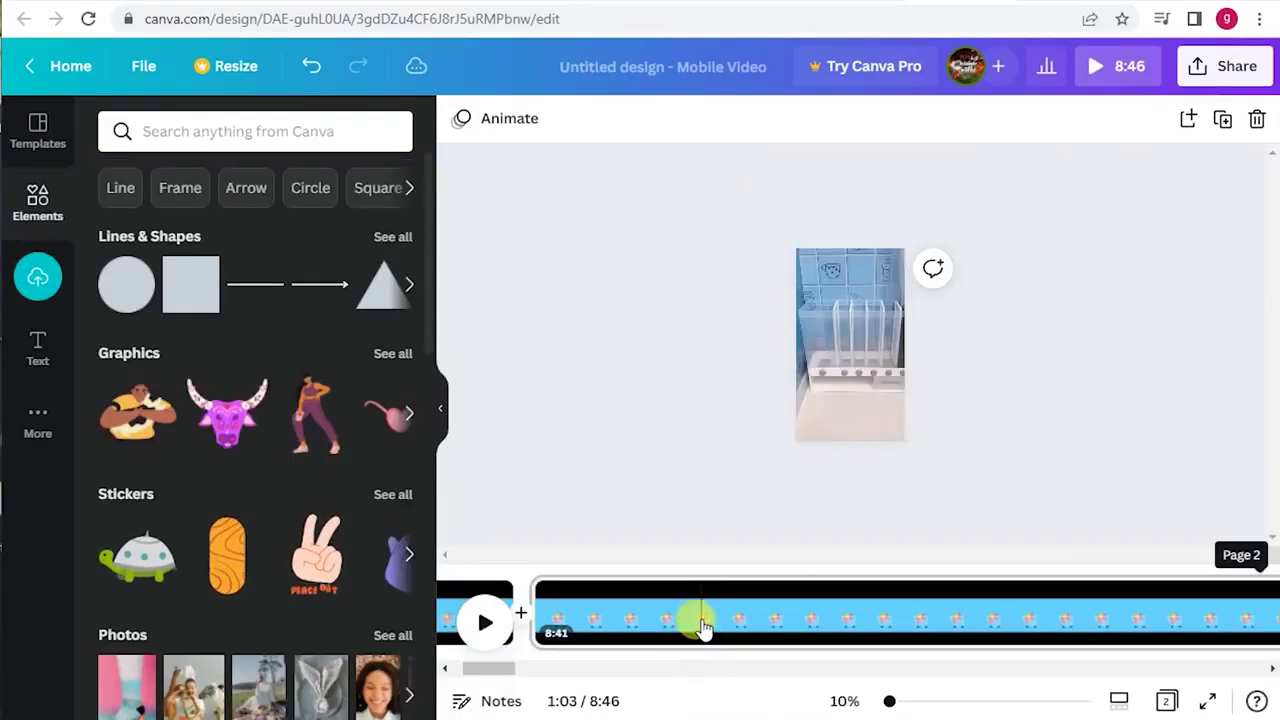
right_click(703, 625)
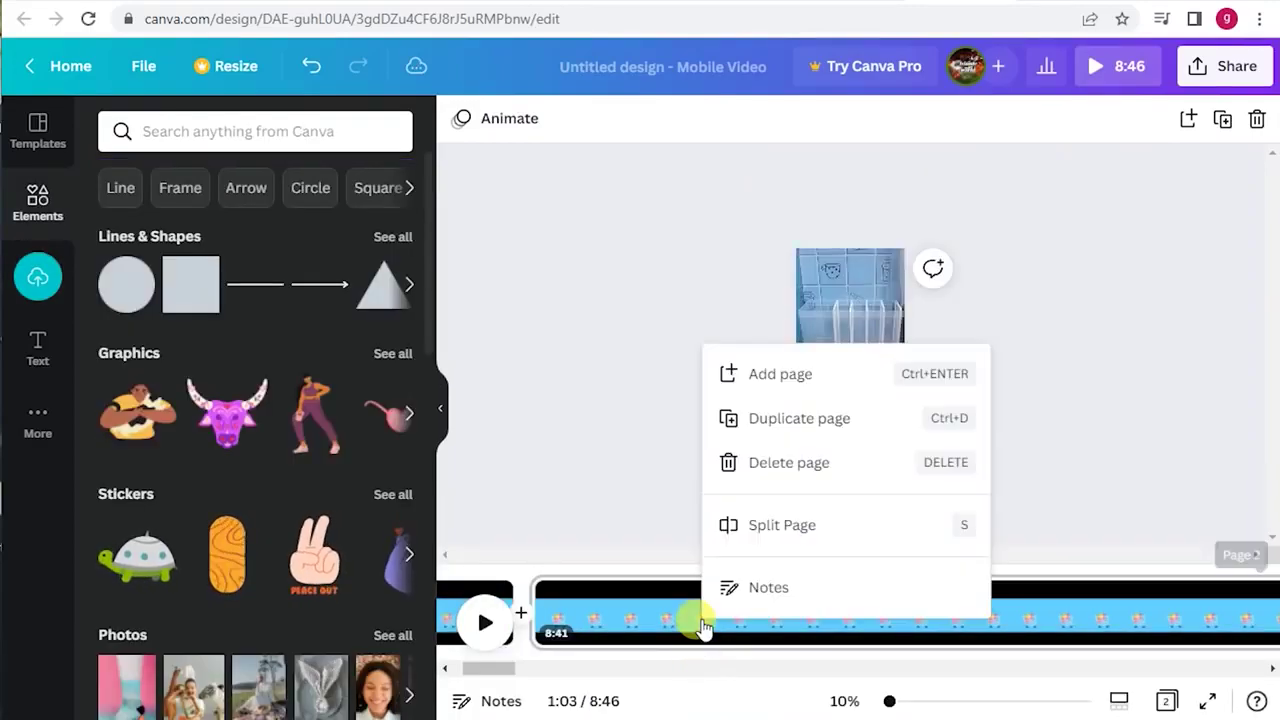
left_click(788, 527)
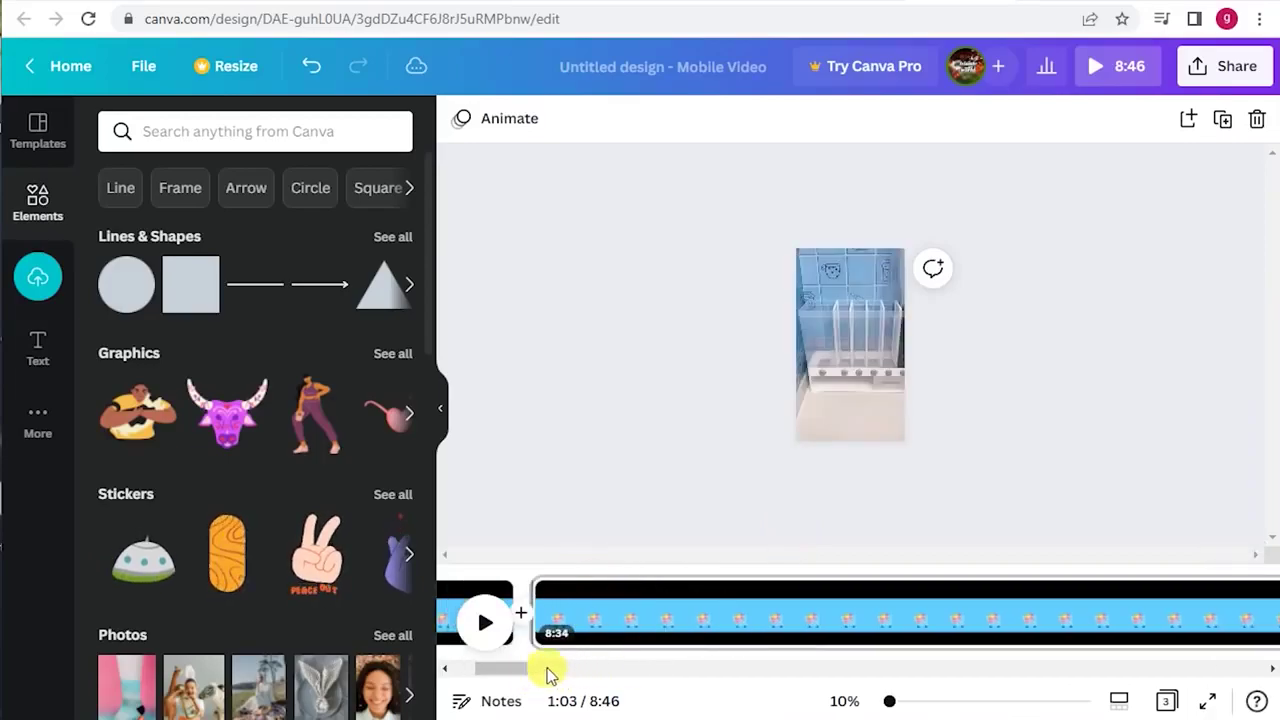
Split the long third page of the kitchen video at the 1:00 mark.
left_click_drag(518, 676, 566, 673)
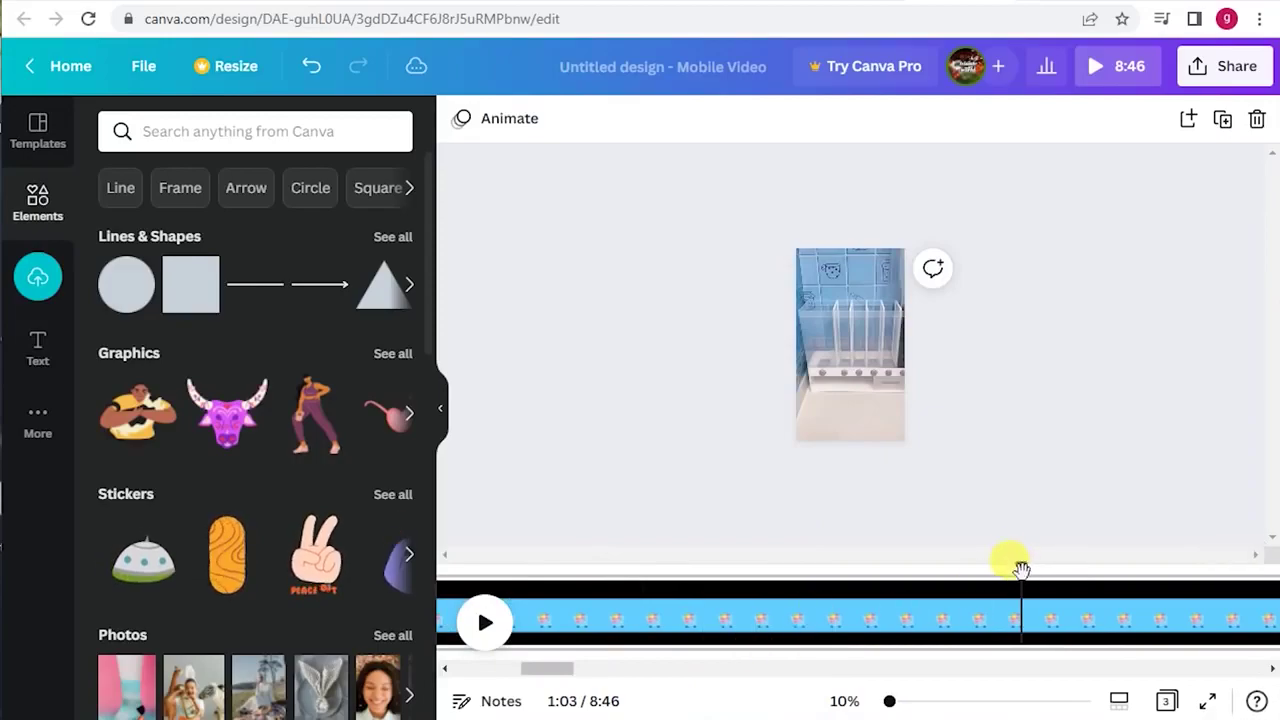
left_click_drag(1024, 562, 842, 585)
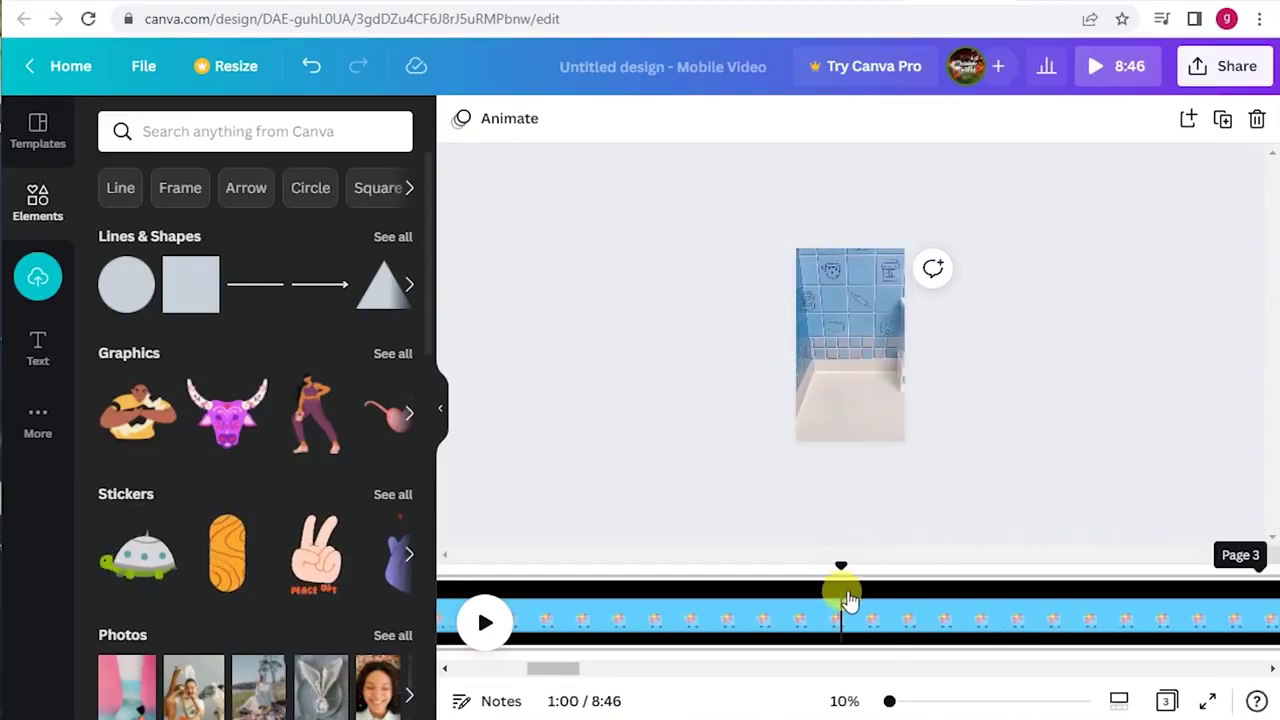
right_click(843, 604)
left_click(920, 508)
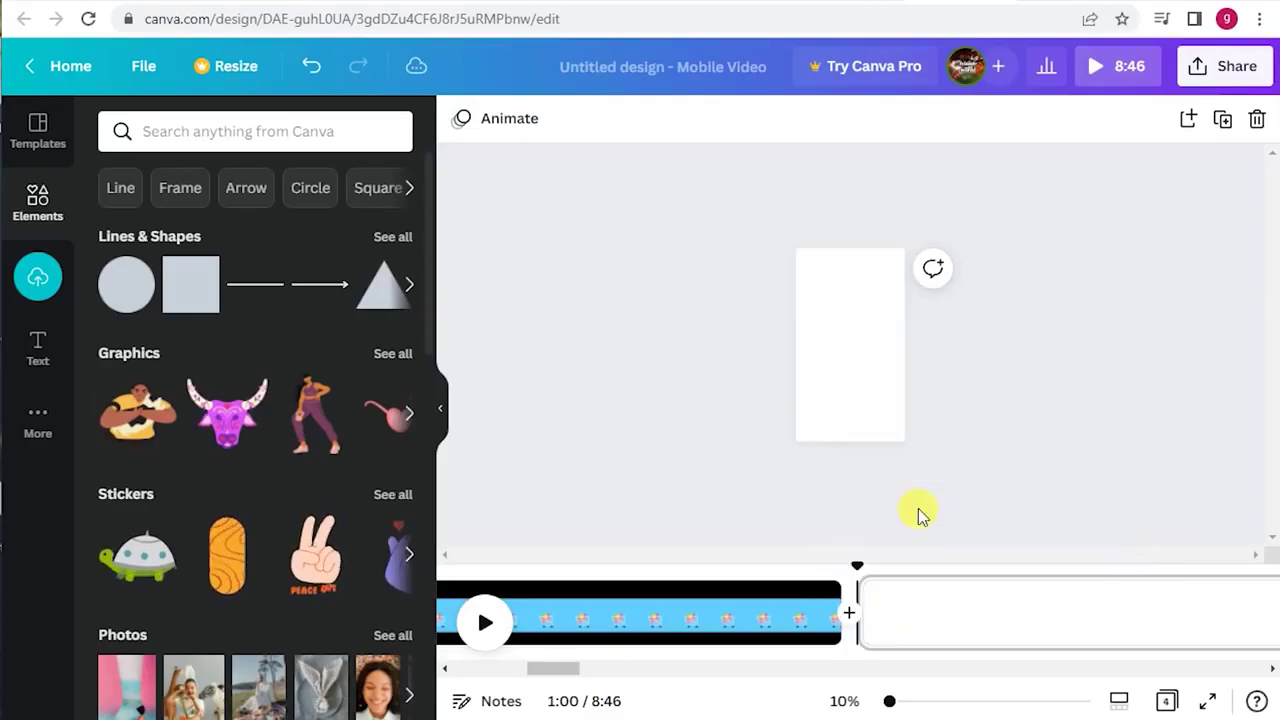
Split the third page again at the 0:52 mark, where the kitchen sink scene starts.
scroll(866, 608, "right", 3)
left_click_drag(526, 562, 670, 635)
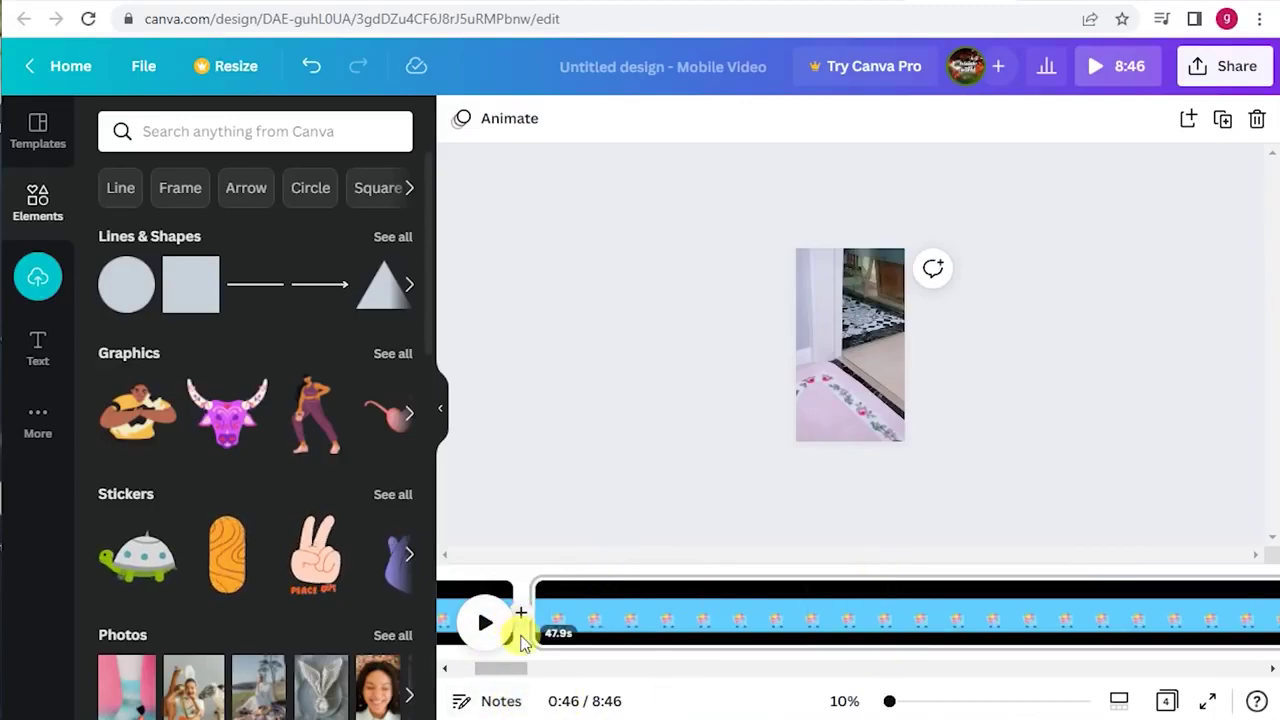
left_click(618, 675)
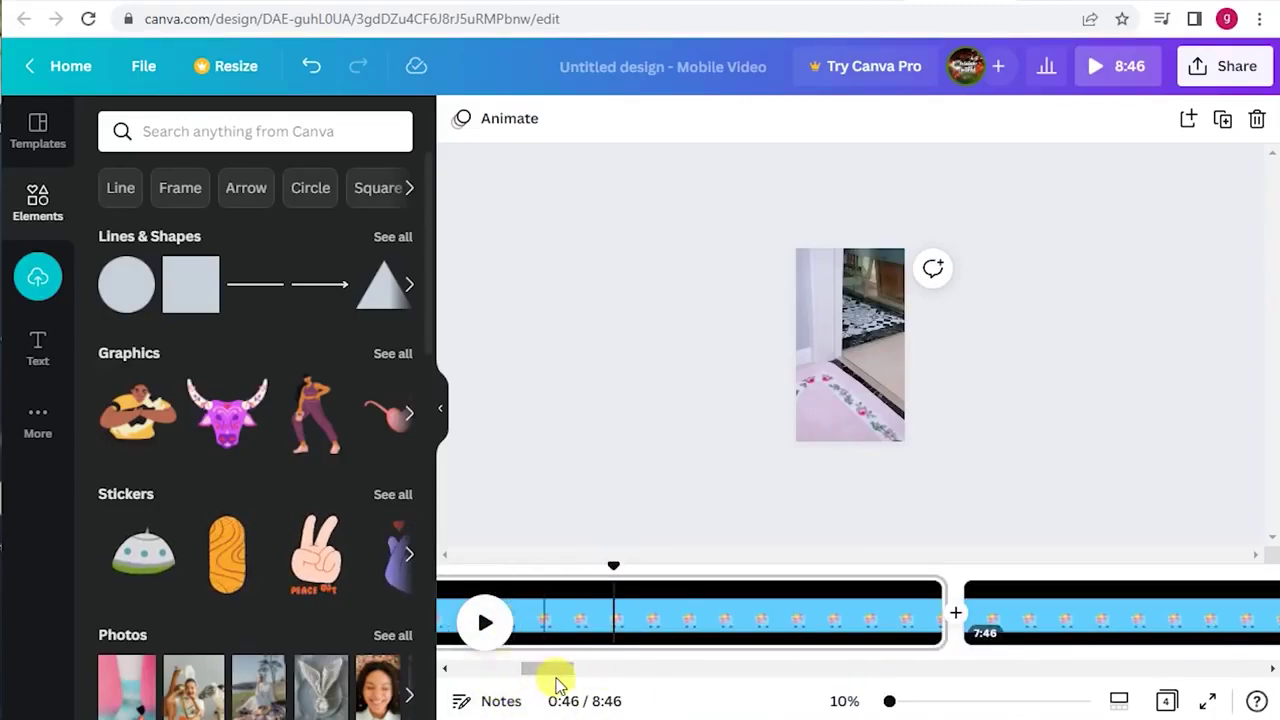
left_click_drag(615, 568, 750, 581)
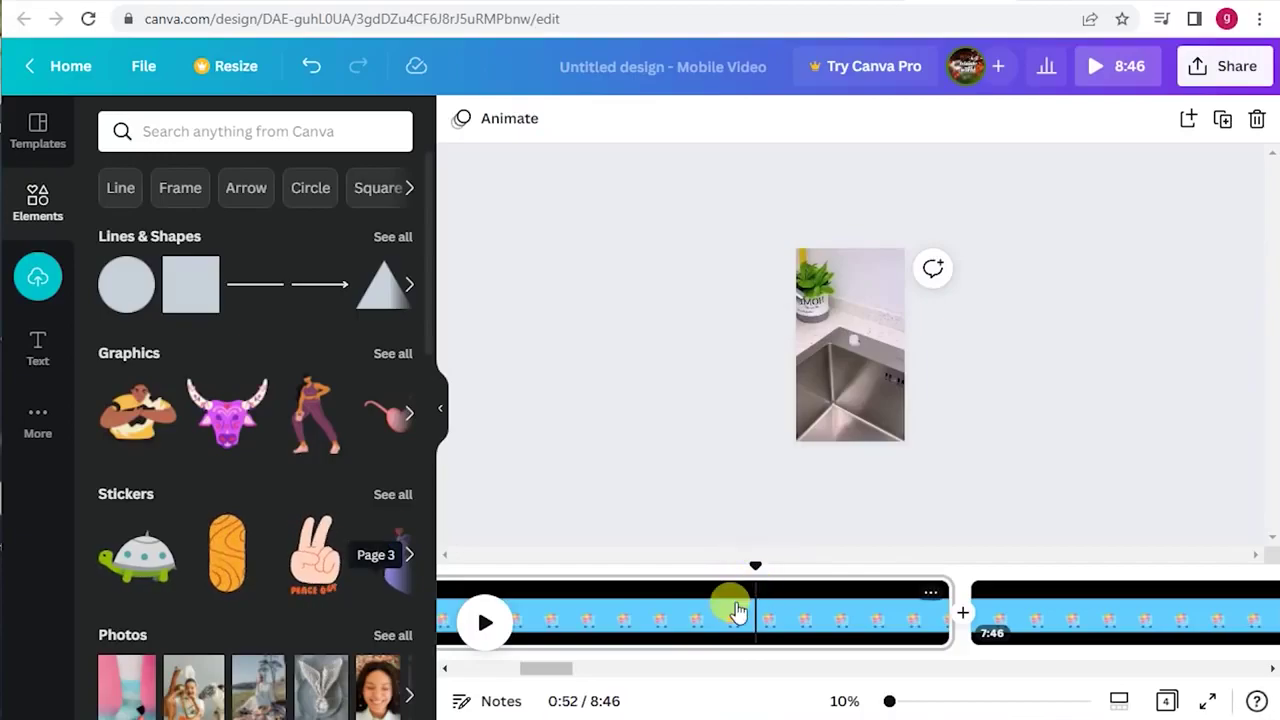
right_click(758, 610)
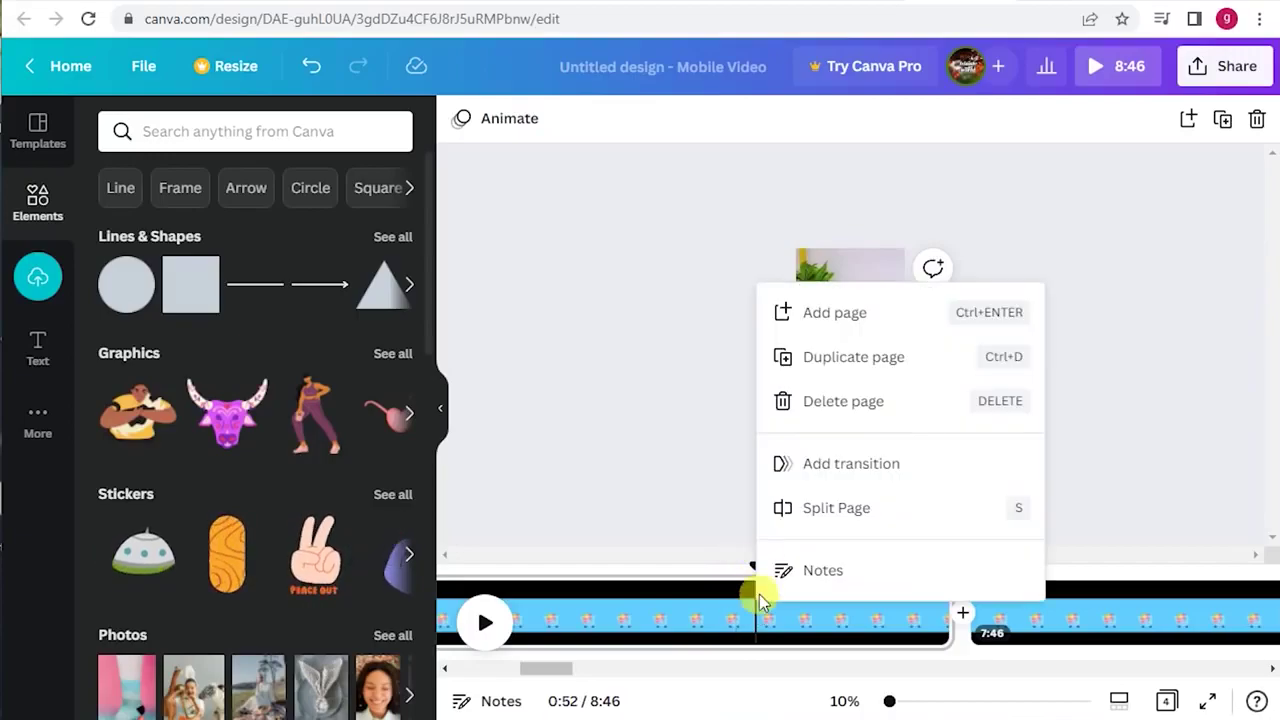
left_click(843, 510)
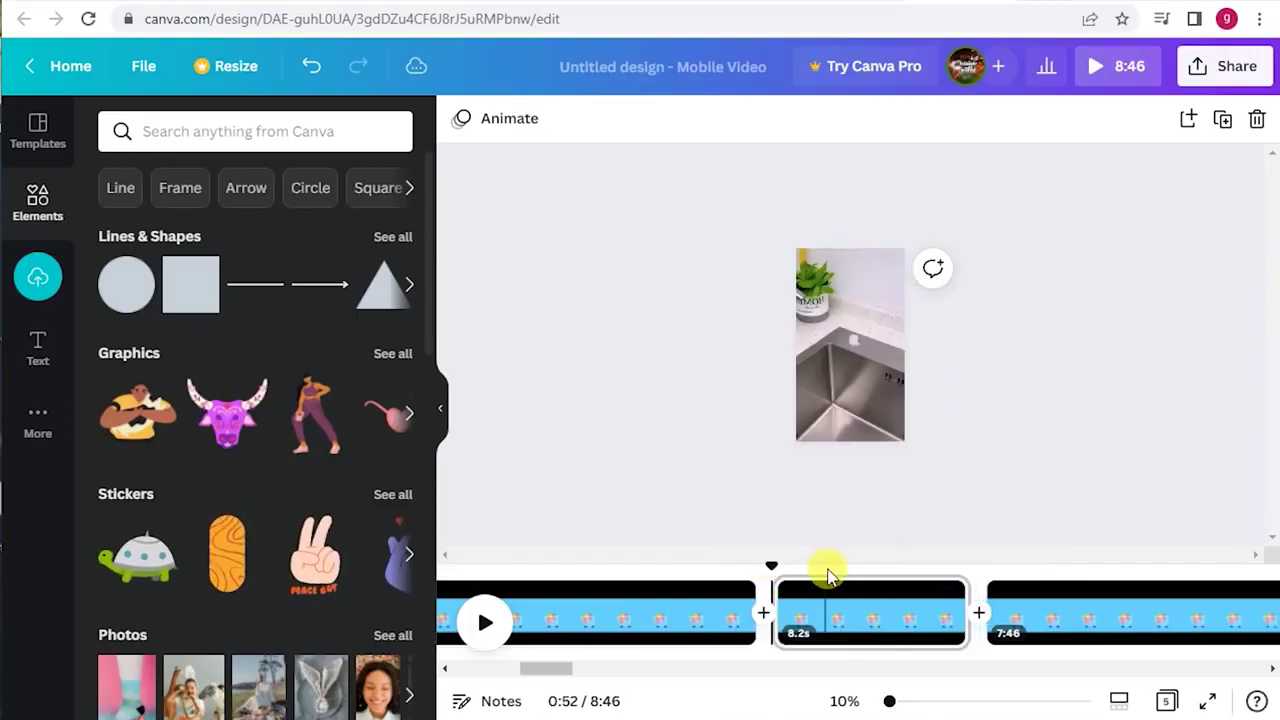
Delete all the other pages so only the 8.2-second sink clip is kept.
left_click(1066, 620)
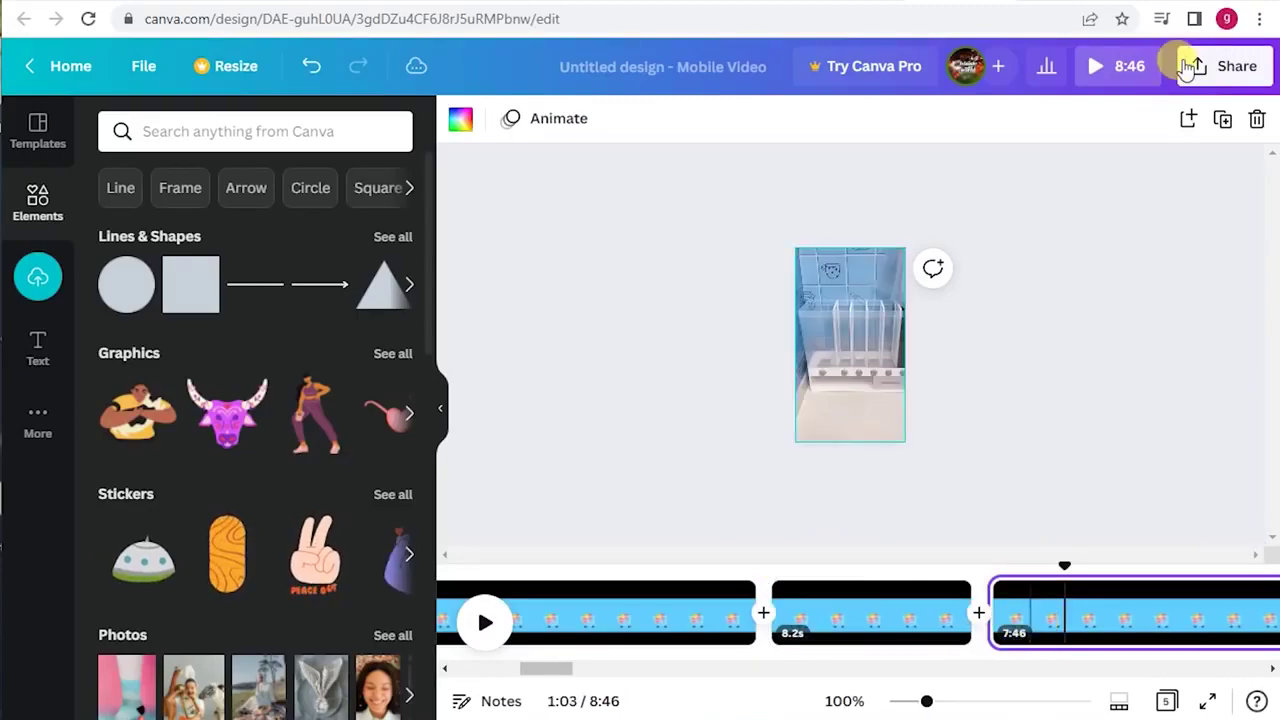
left_click(1259, 119)
left_click(858, 628)
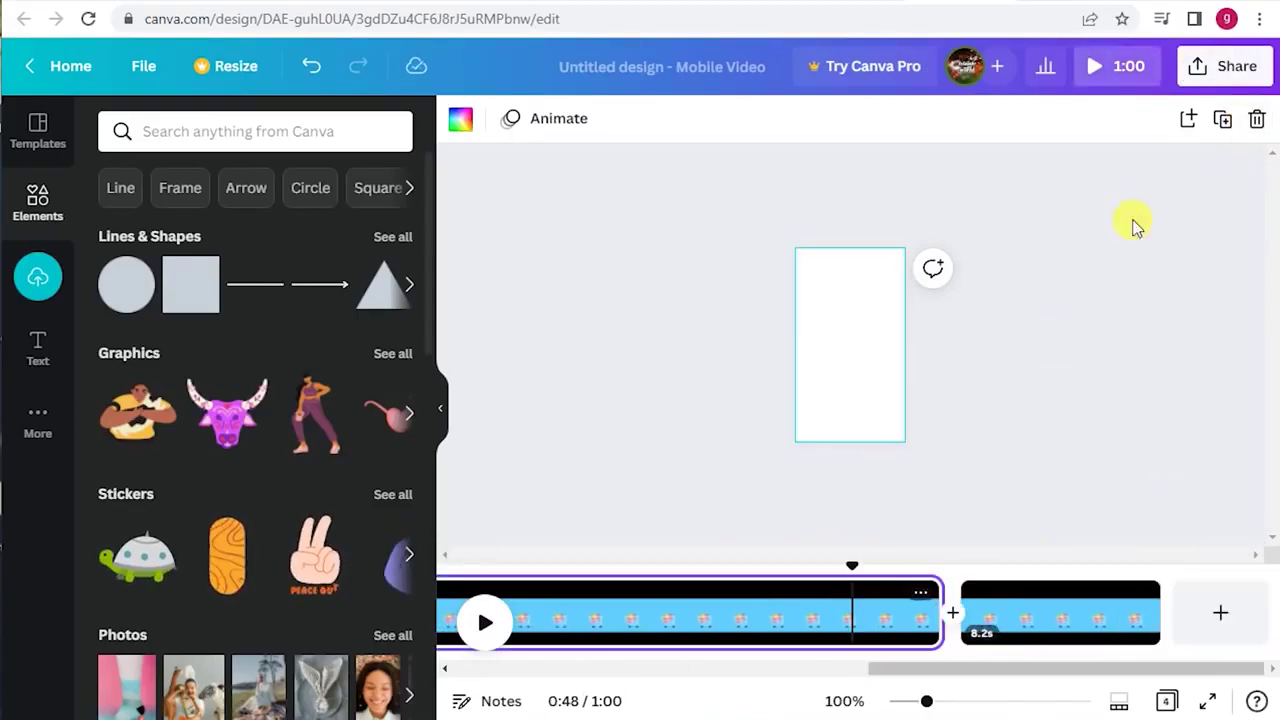
left_click(1259, 120)
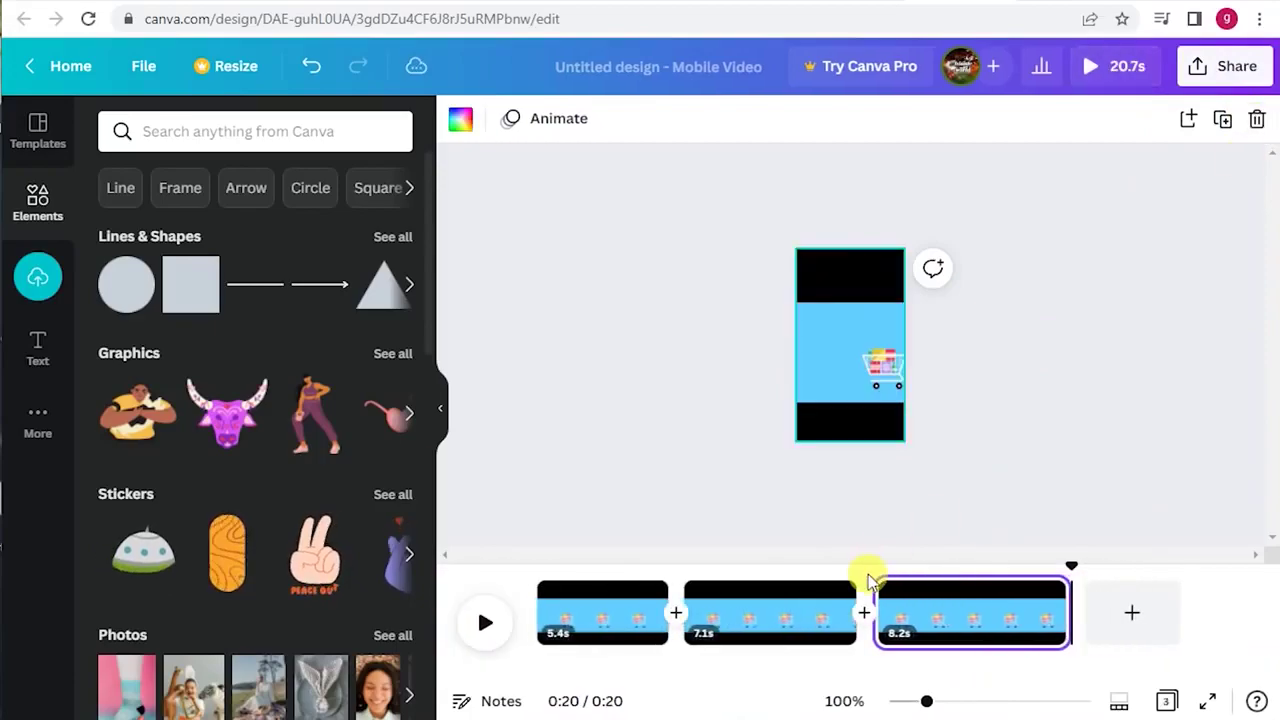
left_click(775, 615)
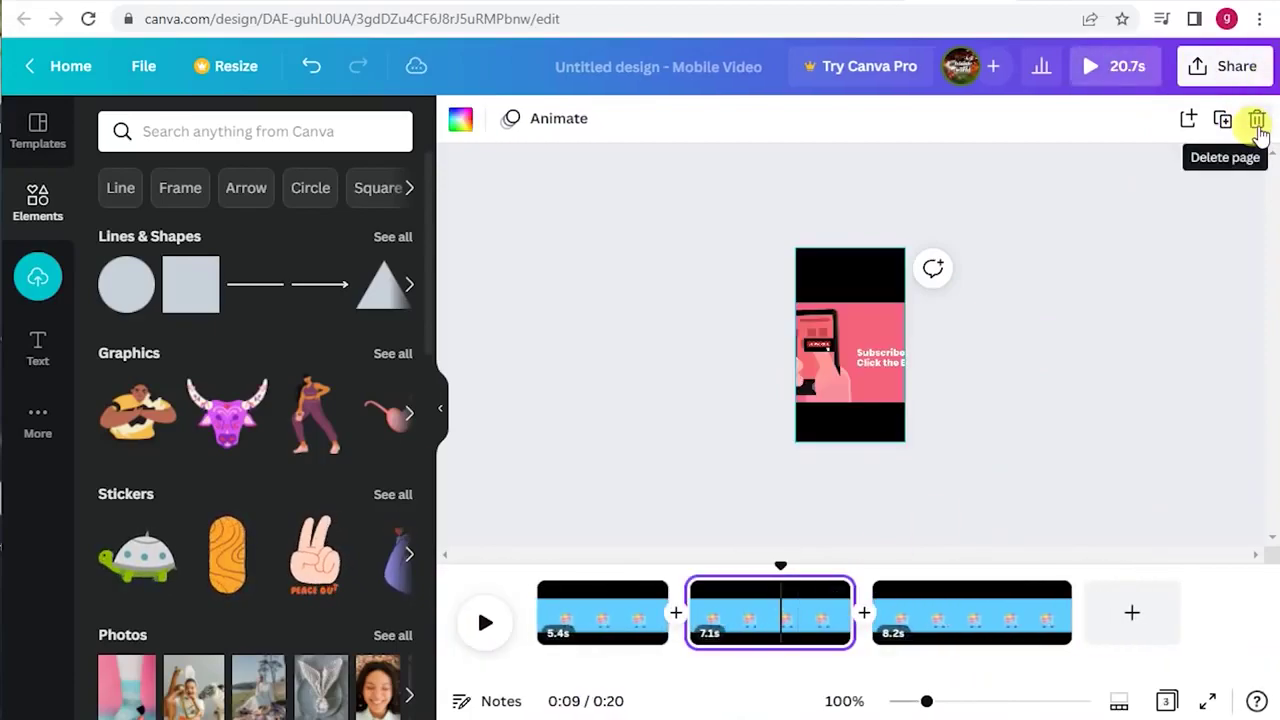
left_click(1257, 119)
left_click(590, 608)
left_click(1257, 119)
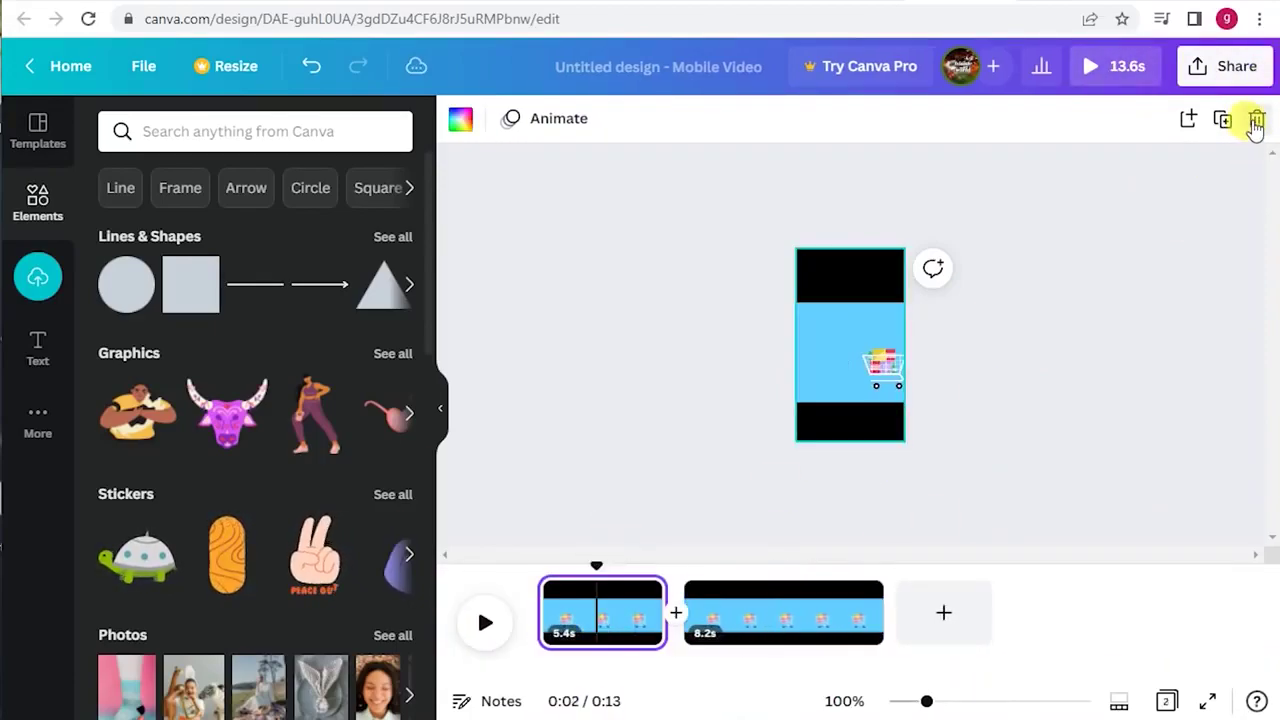
Preview the remaining sink clip and download the design as an MP4 video.
left_click_drag(600, 566, 690, 570)
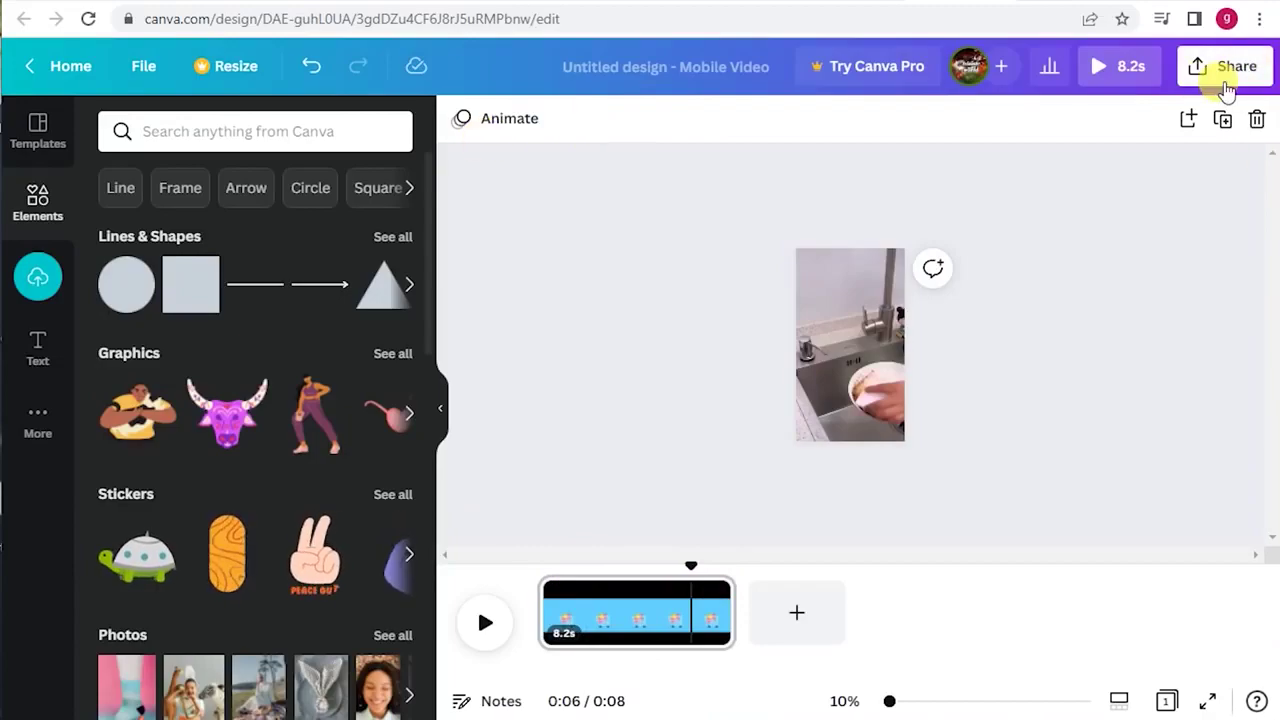
left_click(1225, 72)
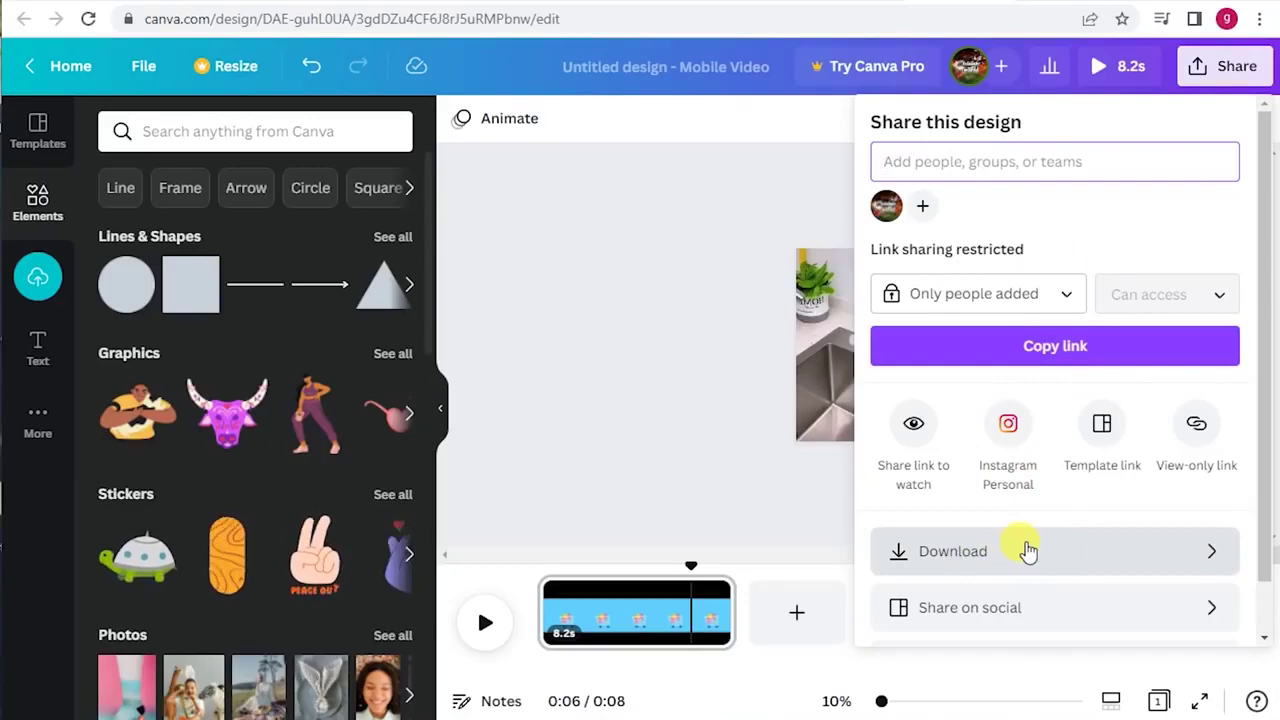
left_click(1028, 551)
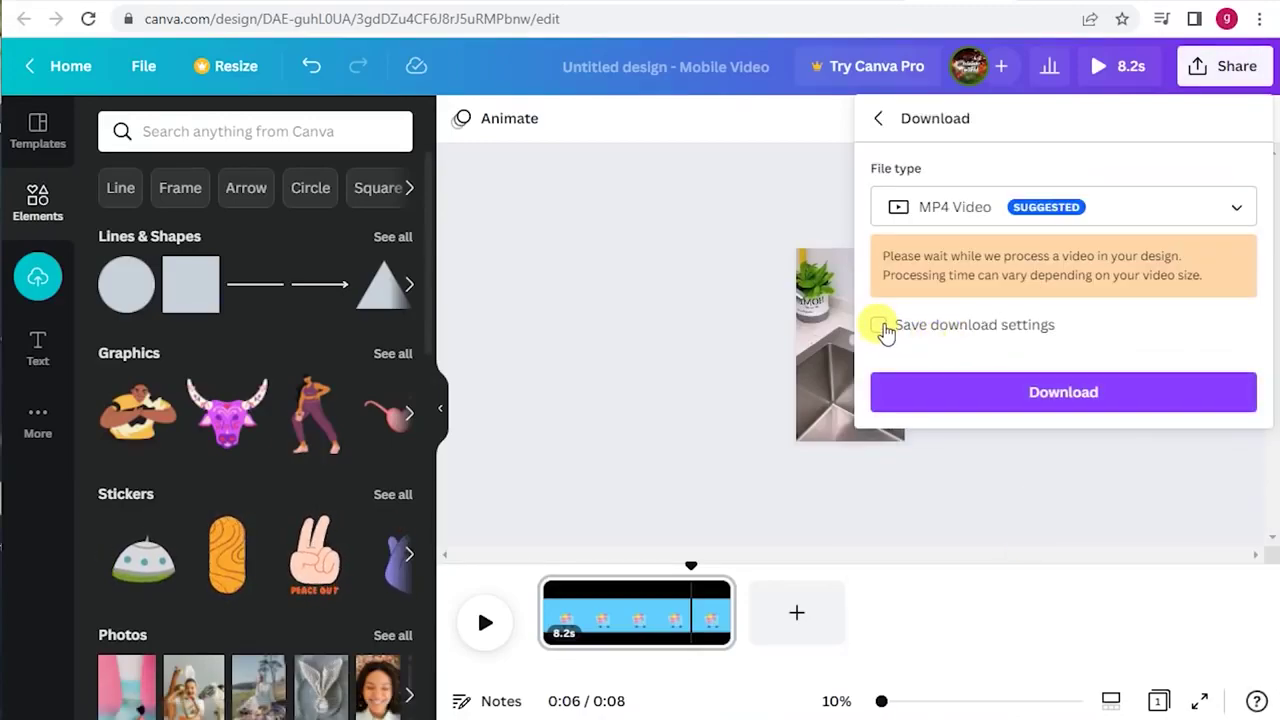
left_click(1048, 396)
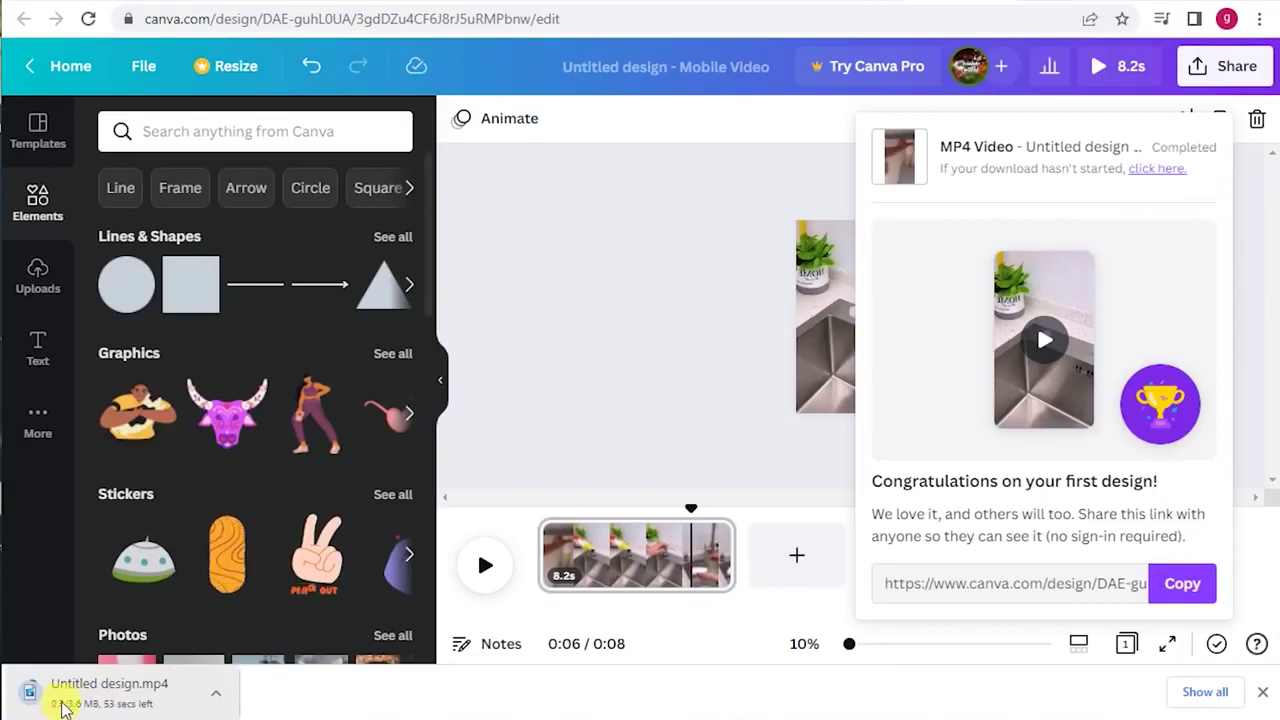
Show the downloaded Untitled design video in its Downloads folder, then close the folder window.
left_click(215, 693)
left_click(270, 625)
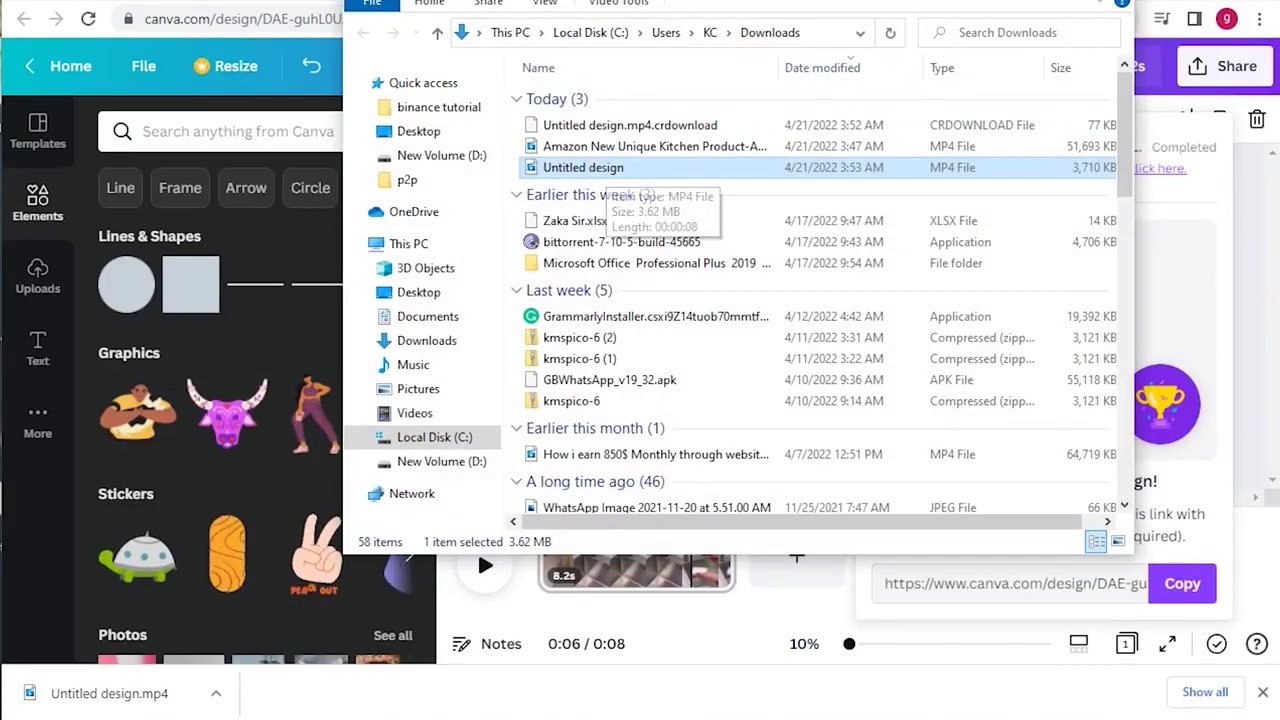
left_click(1008, 3)
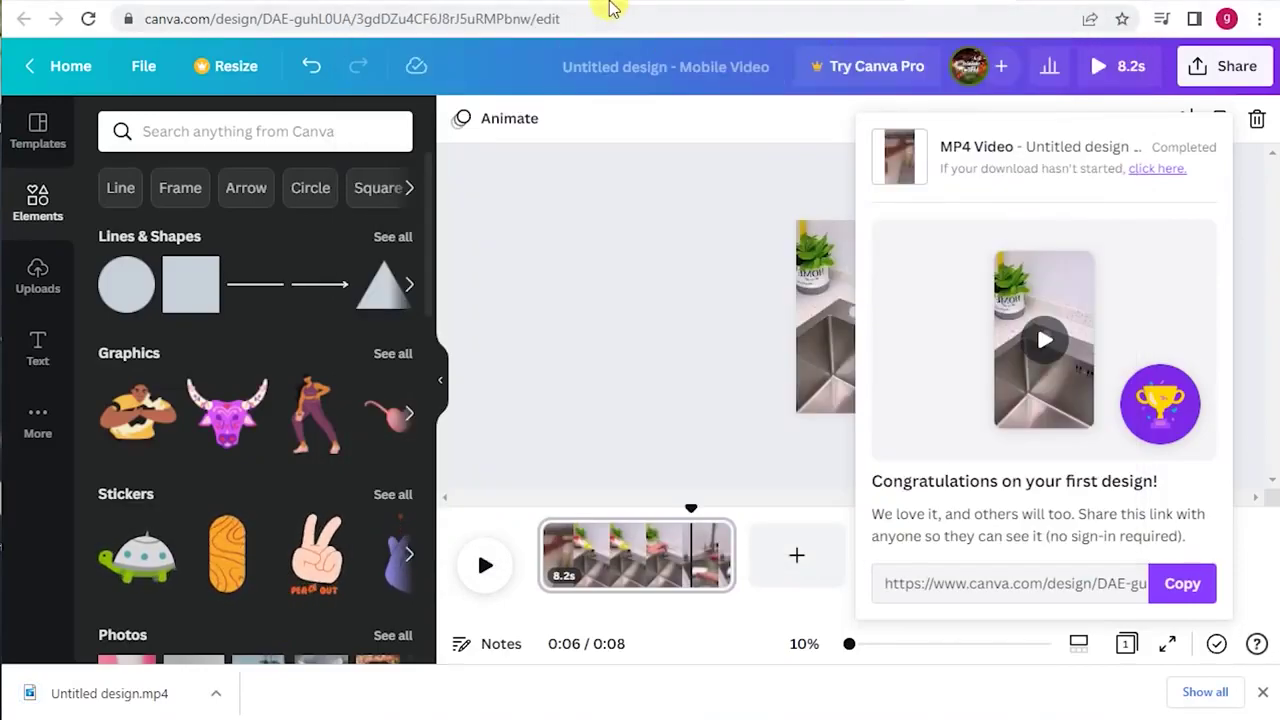
Switch to YouTube, return to the amazon products search results and look through the listed product videos.
left_click(565, 2)
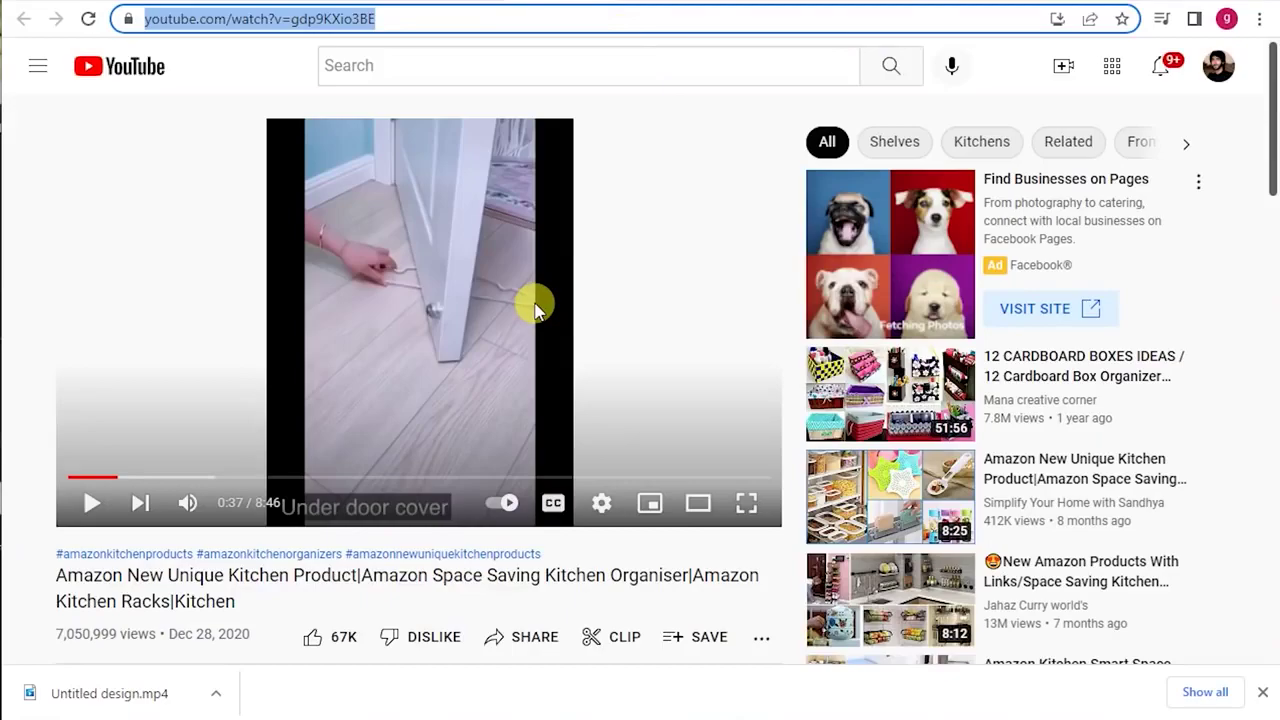
key("alt+Left")
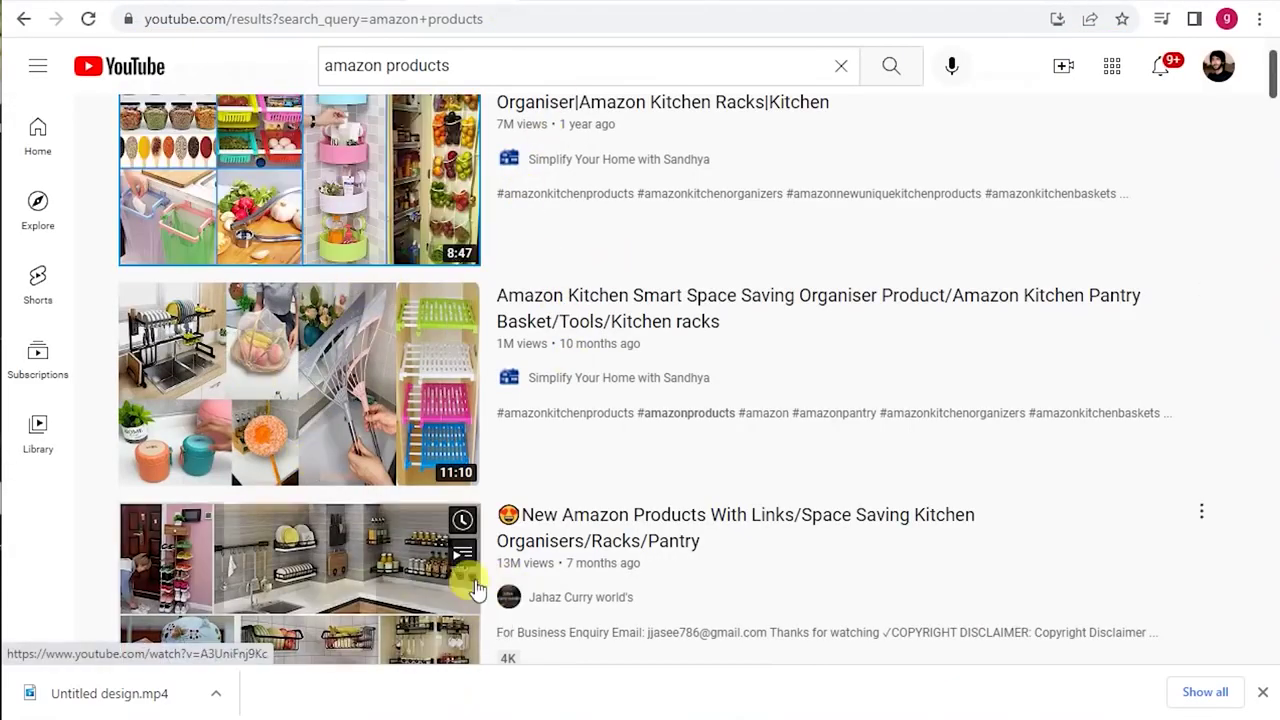
scroll(571, 423, "down", 10)
scroll(597, 432, "down", 13)
scroll(597, 427, "down", 6)
scroll(597, 427, "up", 3)
scroll(596, 427, "down", 15)
scroll(595, 437, "down", 8)
scroll(594, 435, "up", 15)
scroll(587, 438, "down", 20)
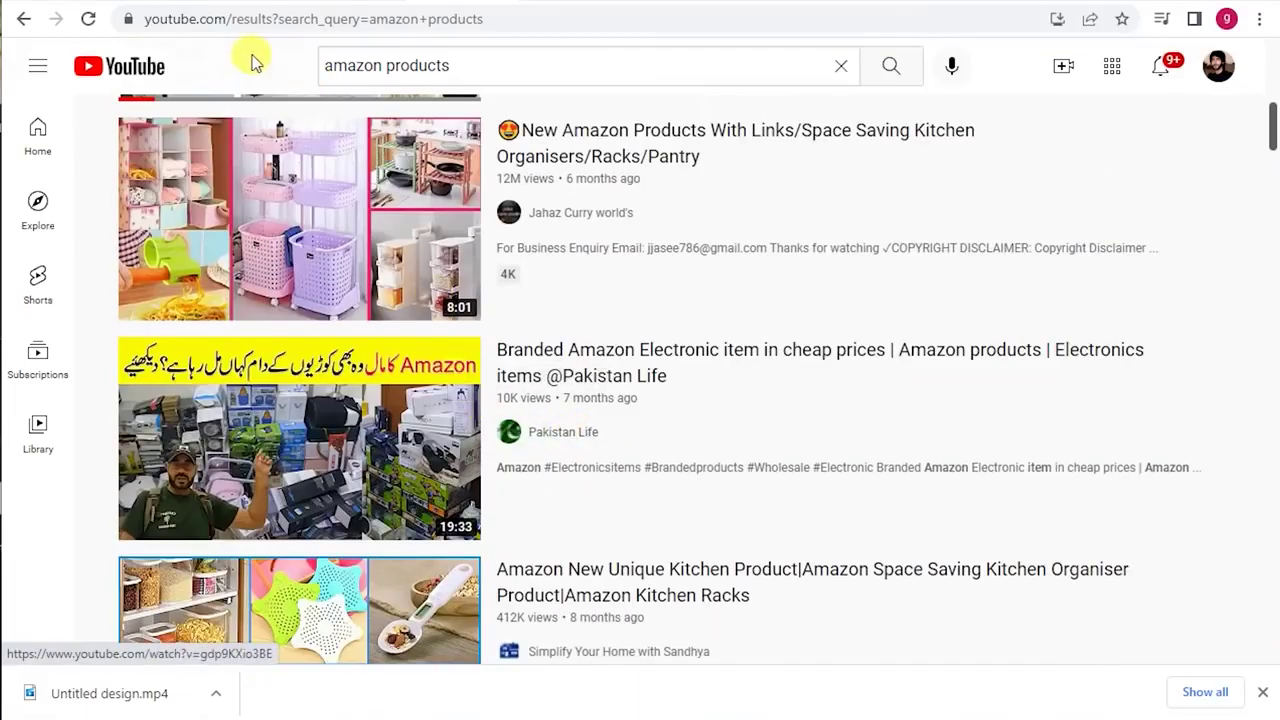
scroll(600, 337, "up", 5)
Reopen the Amazon New Unique Kitchen Product video, pause it and expand its description.
left_click(331, 338)
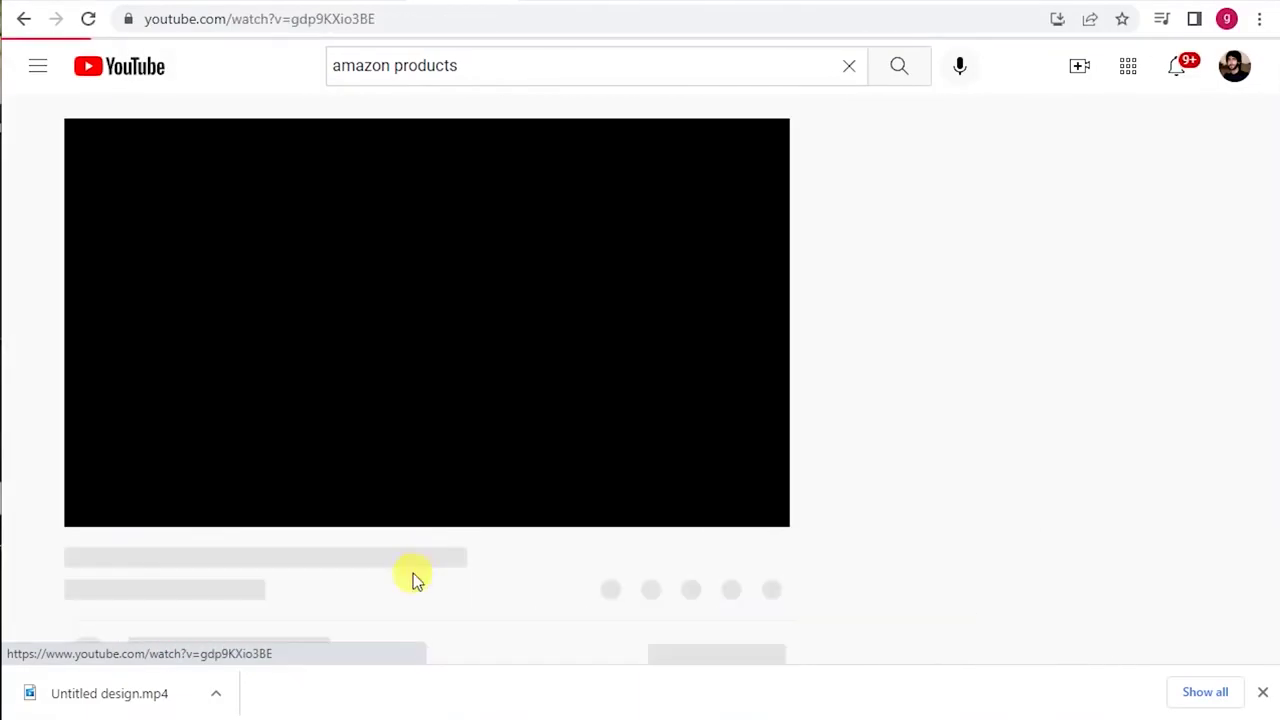
left_click(97, 505)
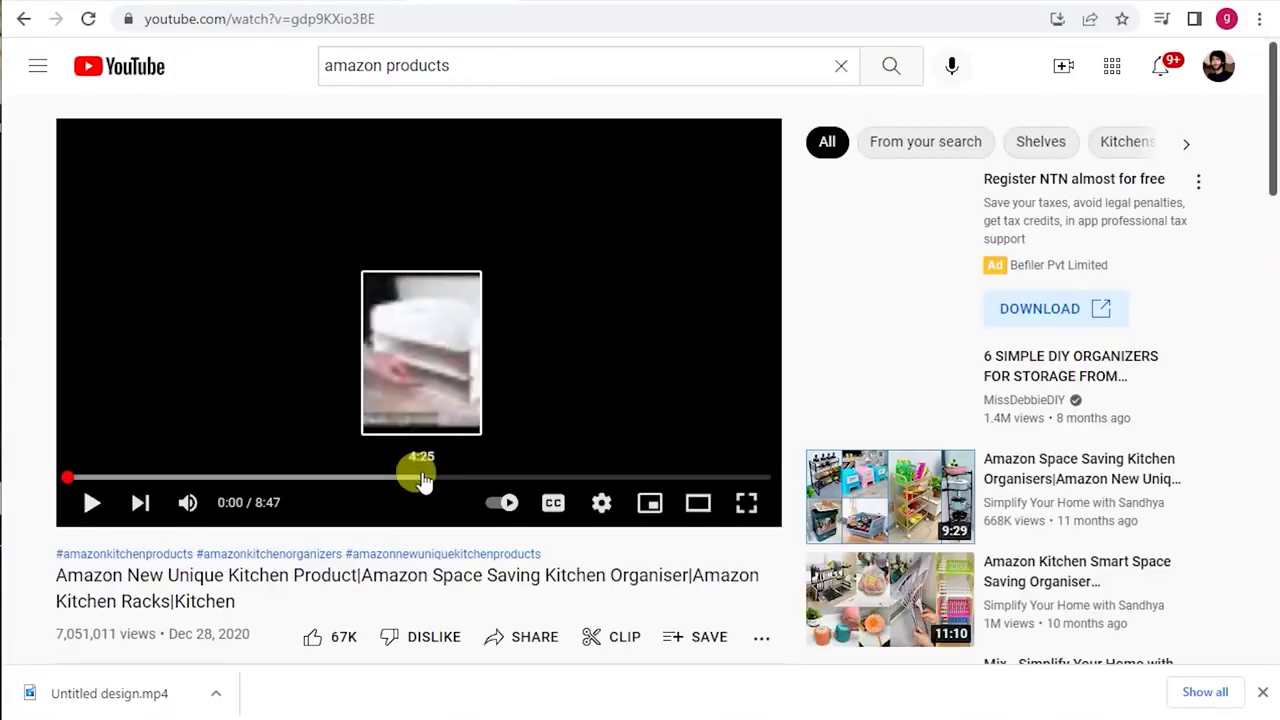
scroll(400, 500, "down", 3)
left_click(165, 524)
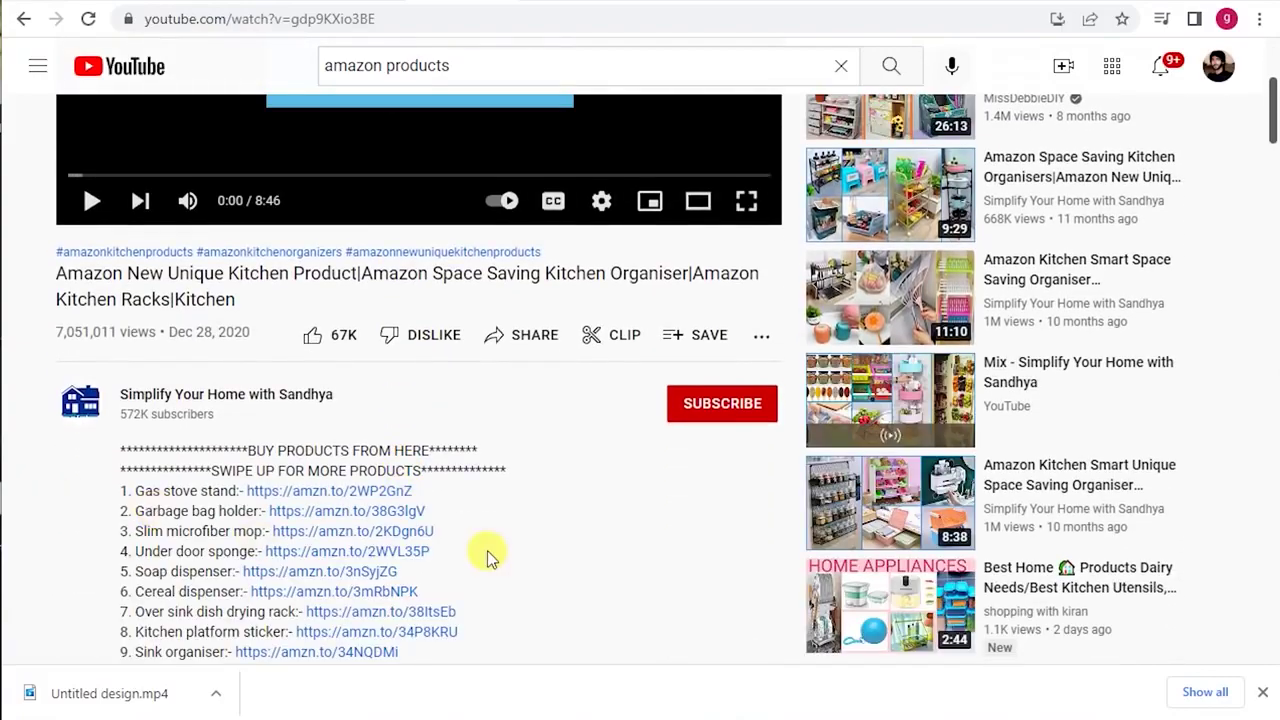
scroll(485, 547, "down", 2)
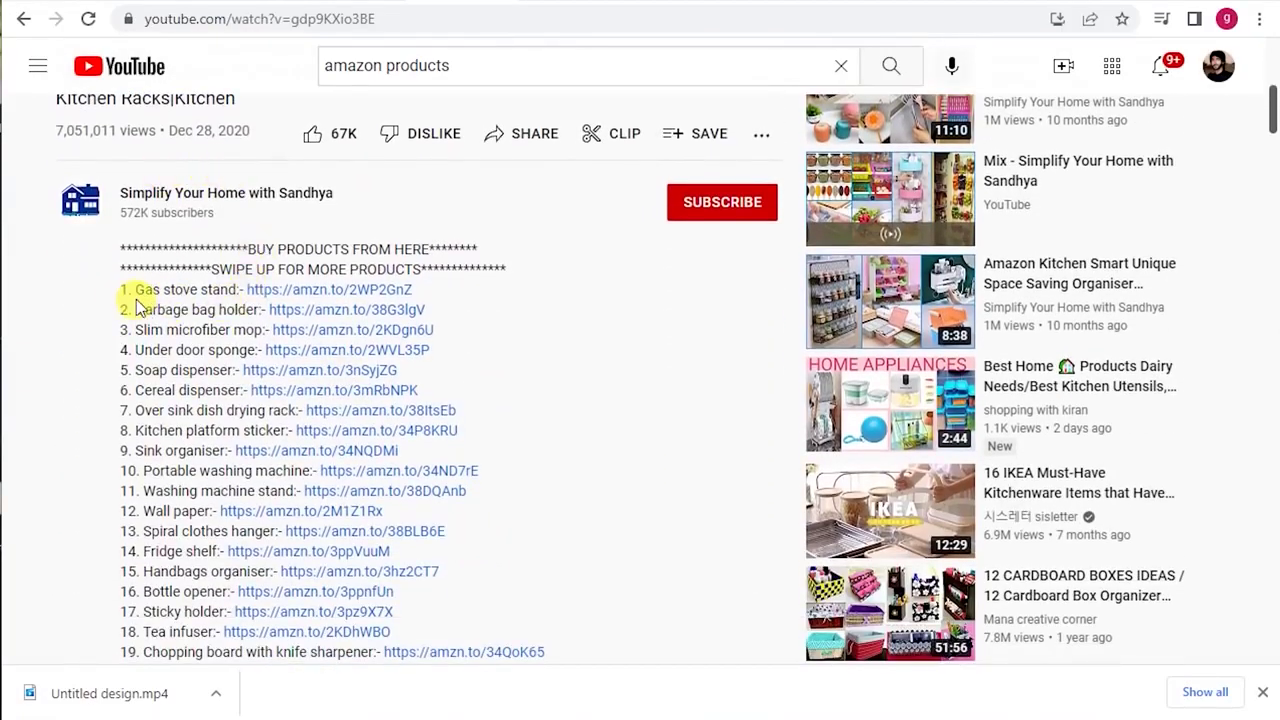
Examine the numbered product names and their Amazon links in the video description.
left_click_drag(123, 289, 185, 571)
left_click_drag(185, 571, 184, 613)
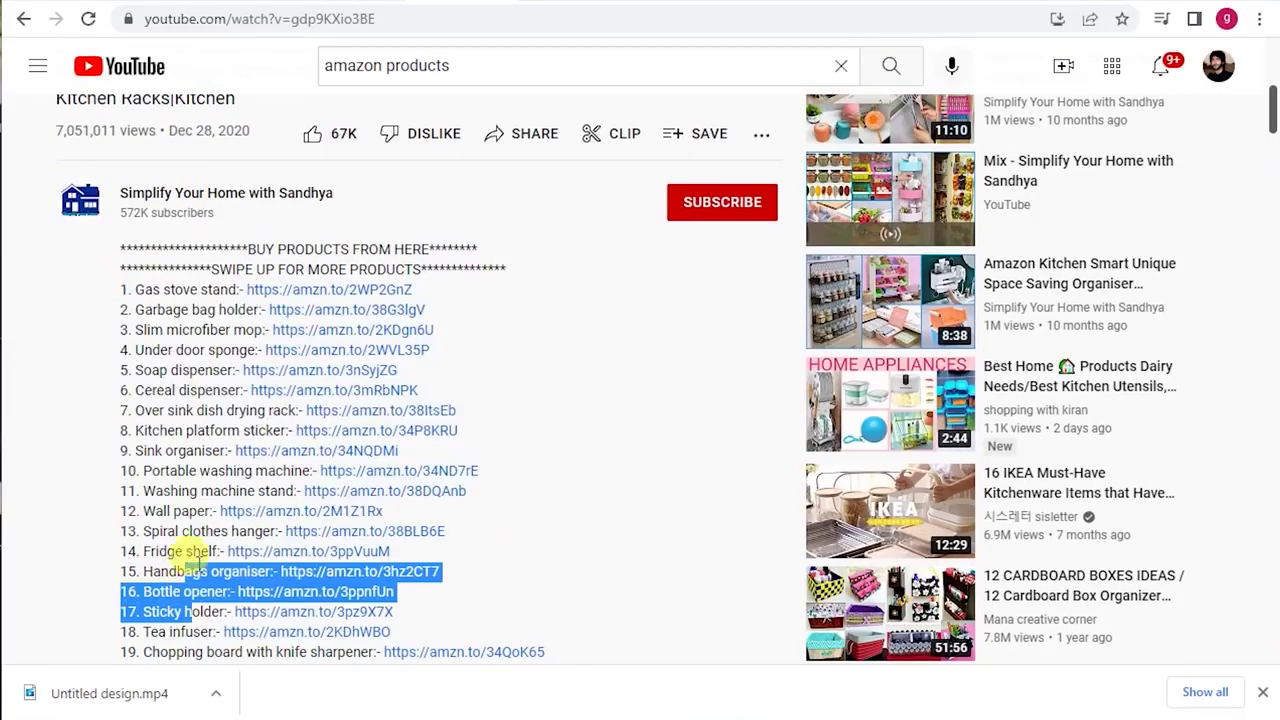
left_click(706, 494)
scroll(603, 458, "down", 2)
scroll(603, 458, "up", 1)
scroll(603, 458, "down", 3)
scroll(604, 452, "up", 1)
scroll(604, 452, "down", 1)
left_click_drag(137, 531, 477, 538)
left_click(477, 538)
scroll(560, 522, "up", 5)
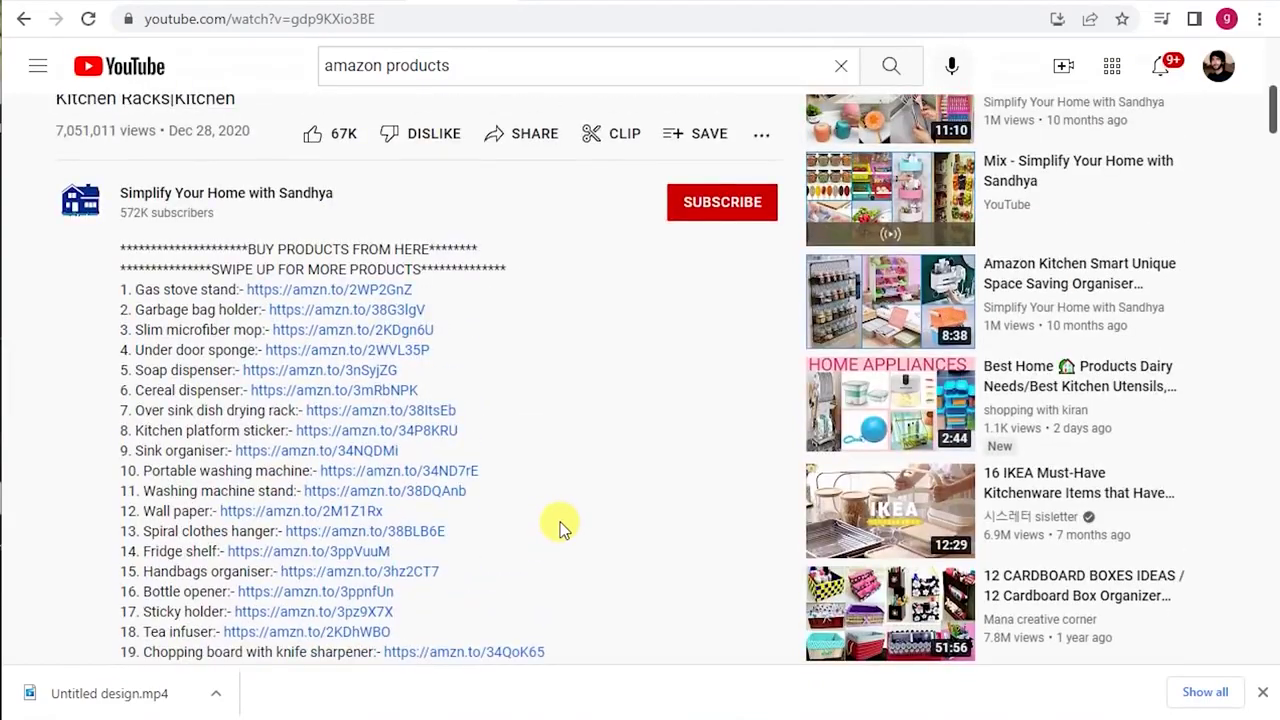
Open the gas stove stand link and inspect its Amazon affiliate address, checking back against the description's product list.
left_click(314, 288)
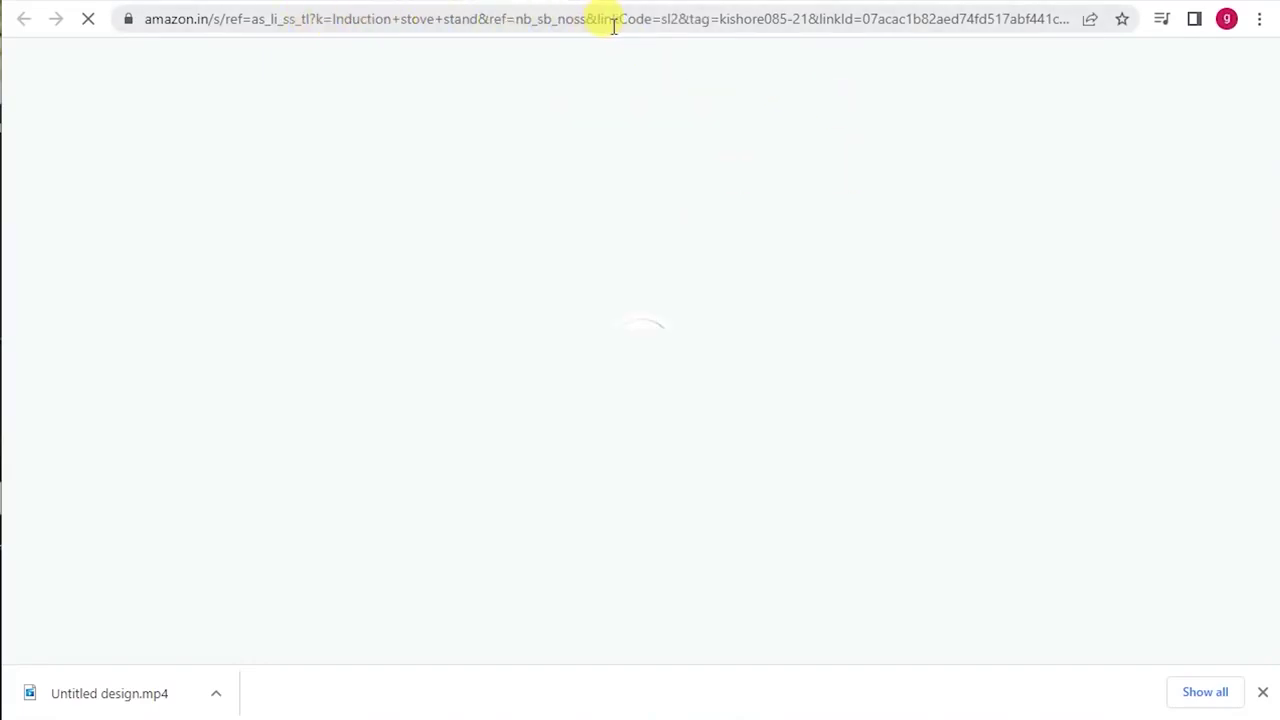
left_click(963, 20)
left_click(1061, 20)
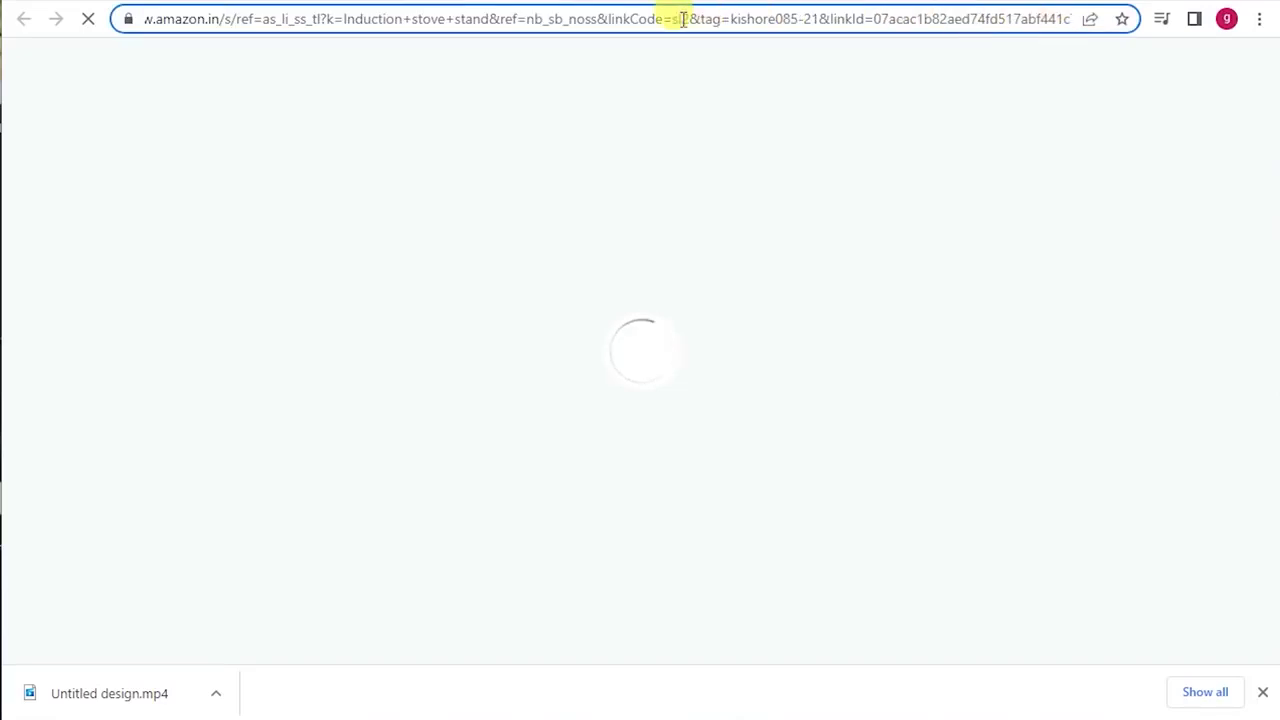
left_click(405, 2)
scroll(233, 420, "down", 3)
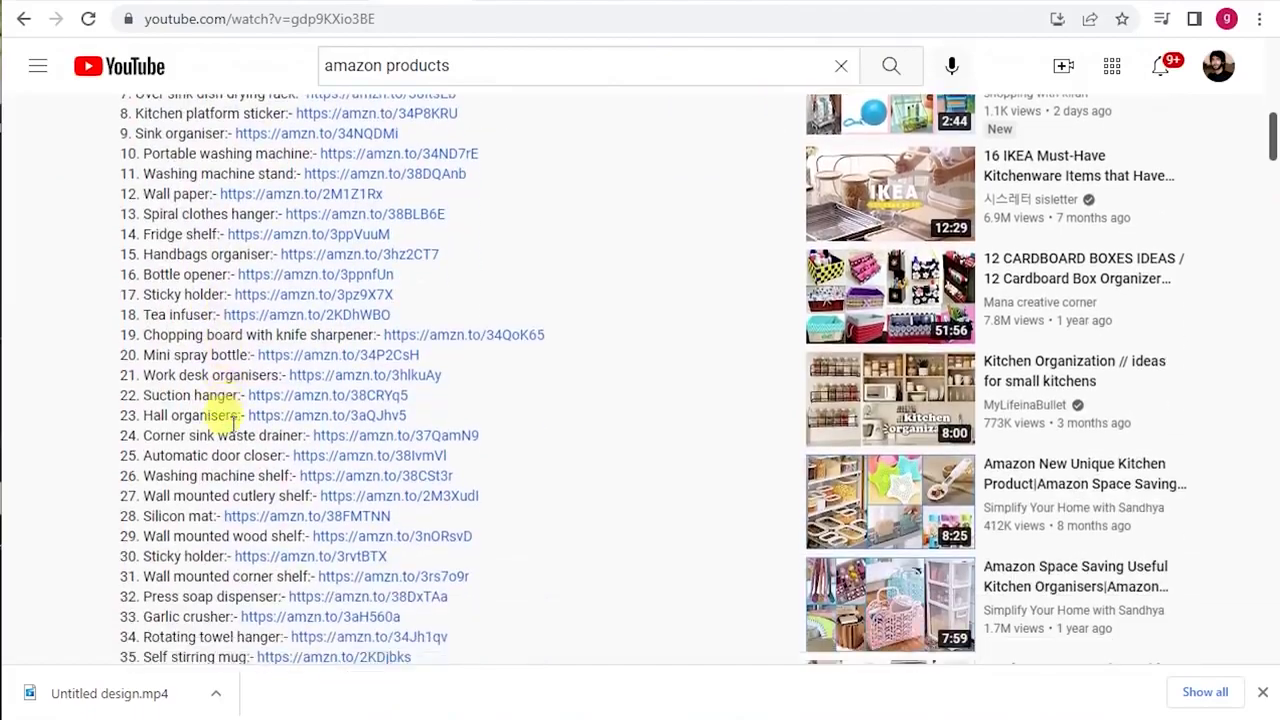
scroll(220, 409, "up", 4)
left_click(500, 4)
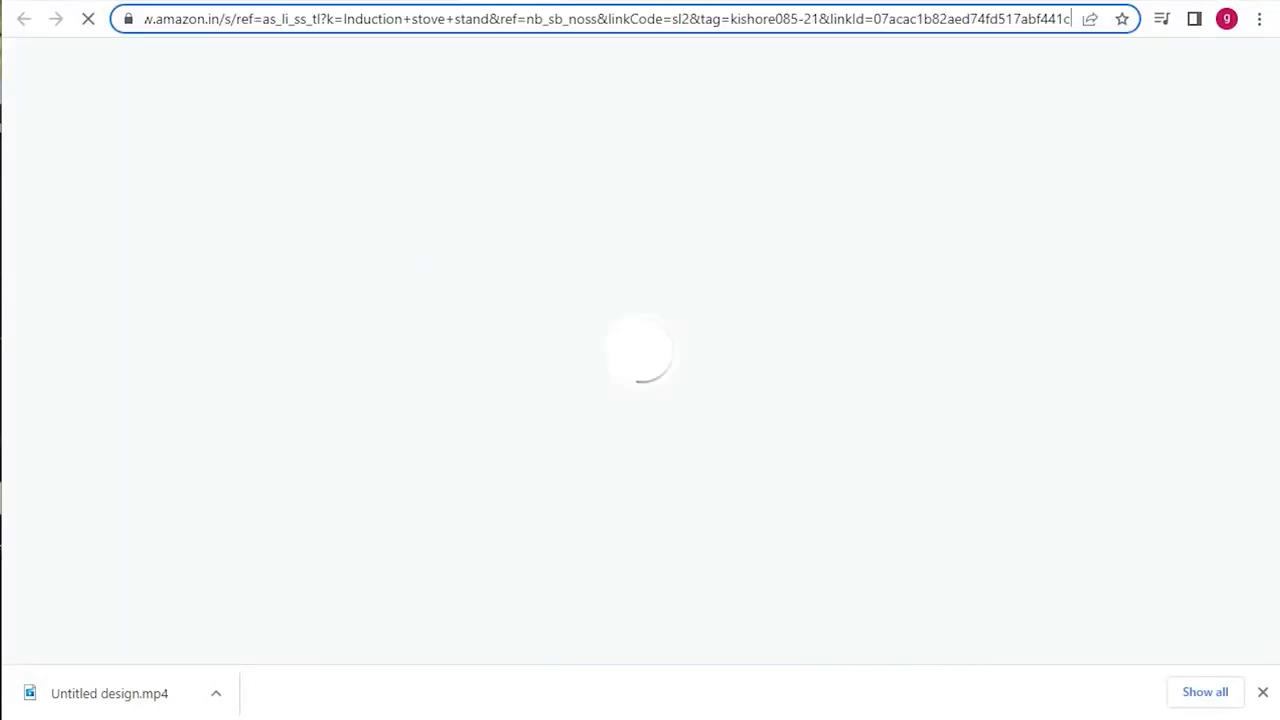
Return to the Canva design, dismiss the download panel and open a new comment on the sink clip.
left_click(428, 2)
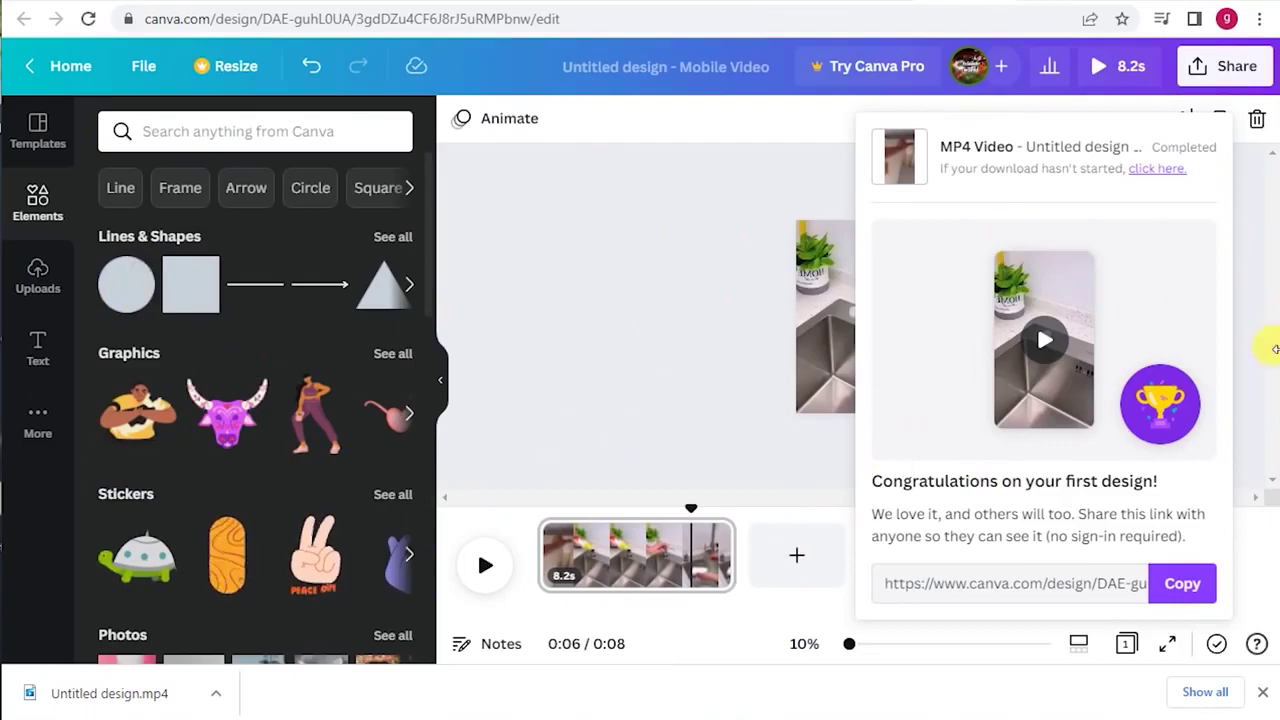
left_click(556, 331)
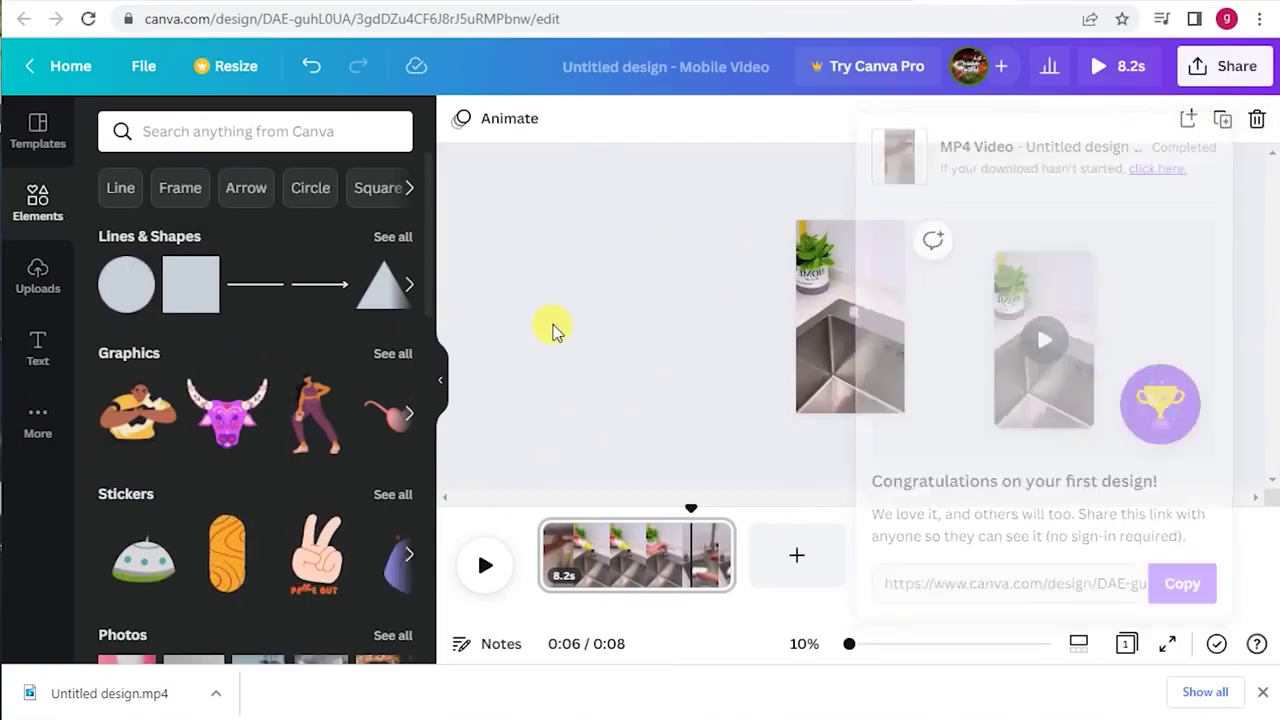
left_click(932, 245)
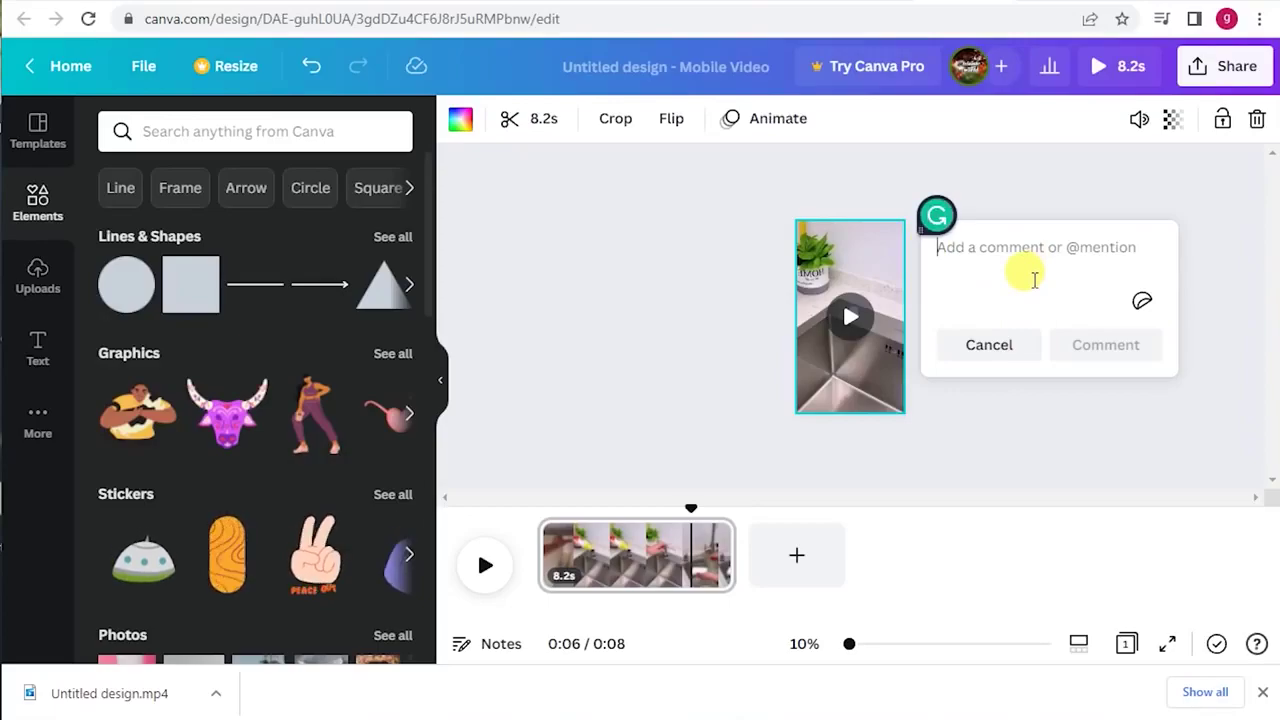
Post the comment "Buy link in description" on the sink clip.
type("B")
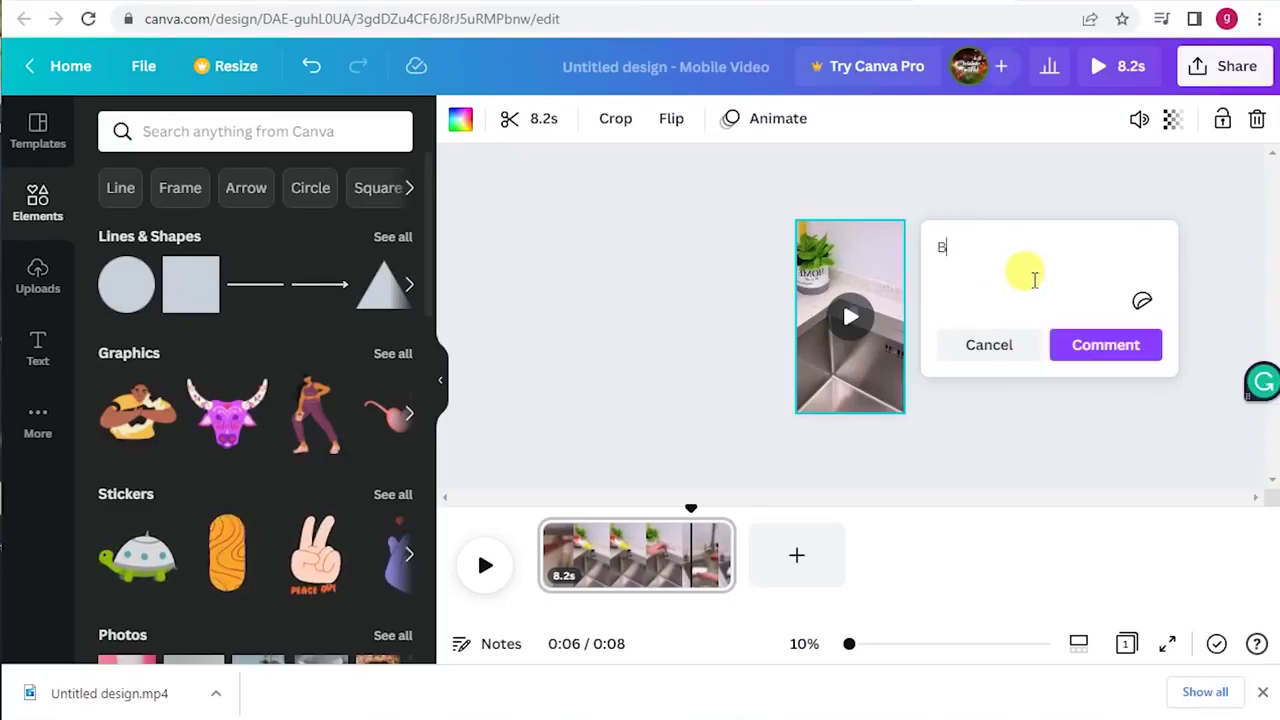
type("uy link in des")
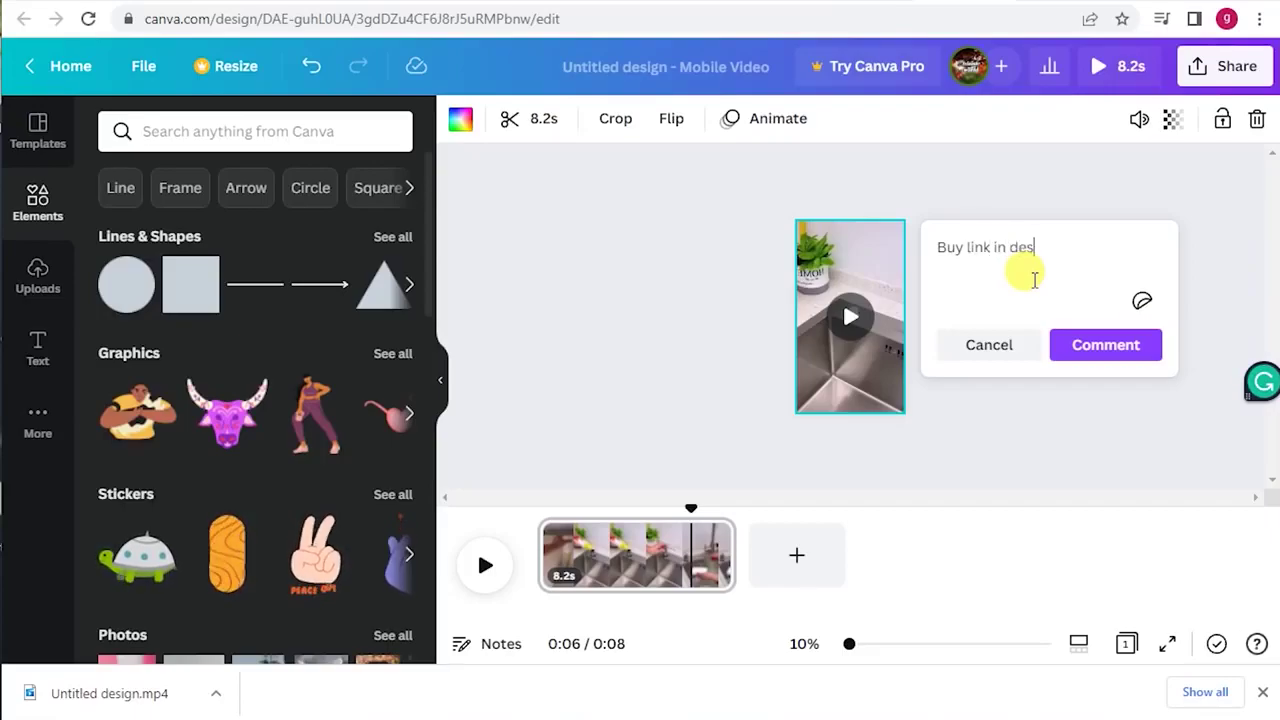
type("cription")
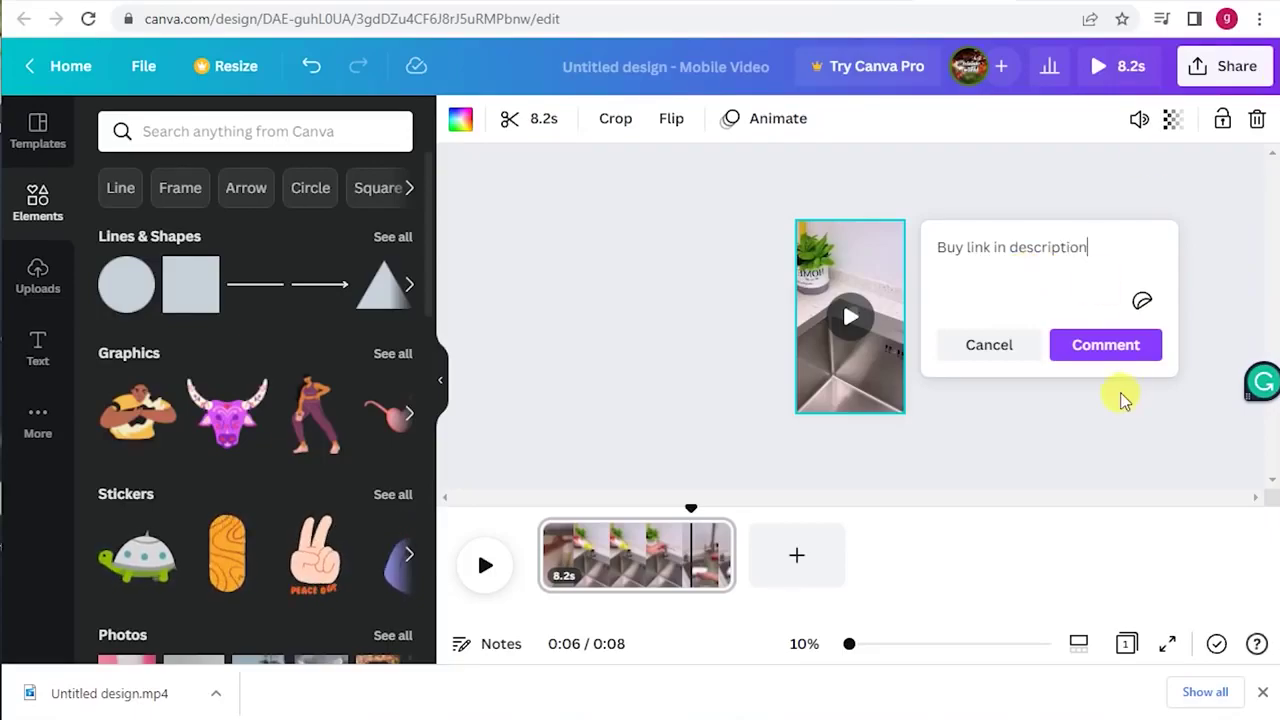
left_click(1132, 338)
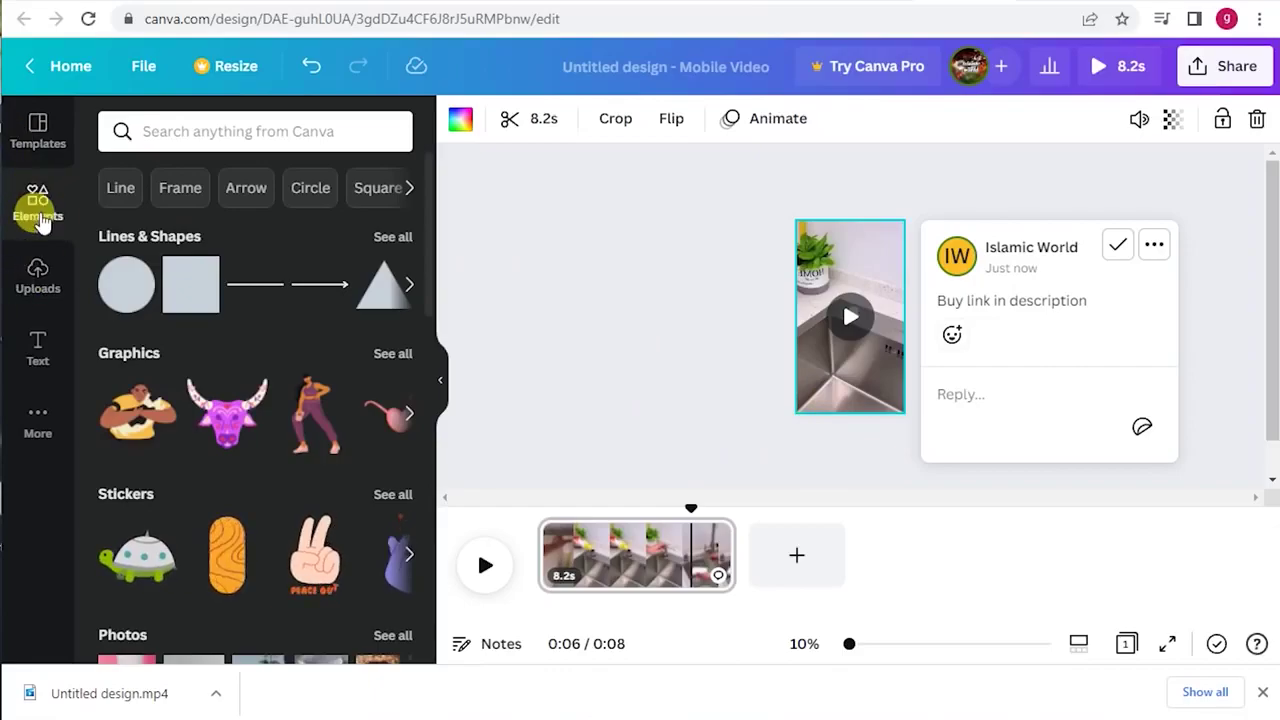
Look through the Line elements by category, including audio and photos.
left_click(118, 188)
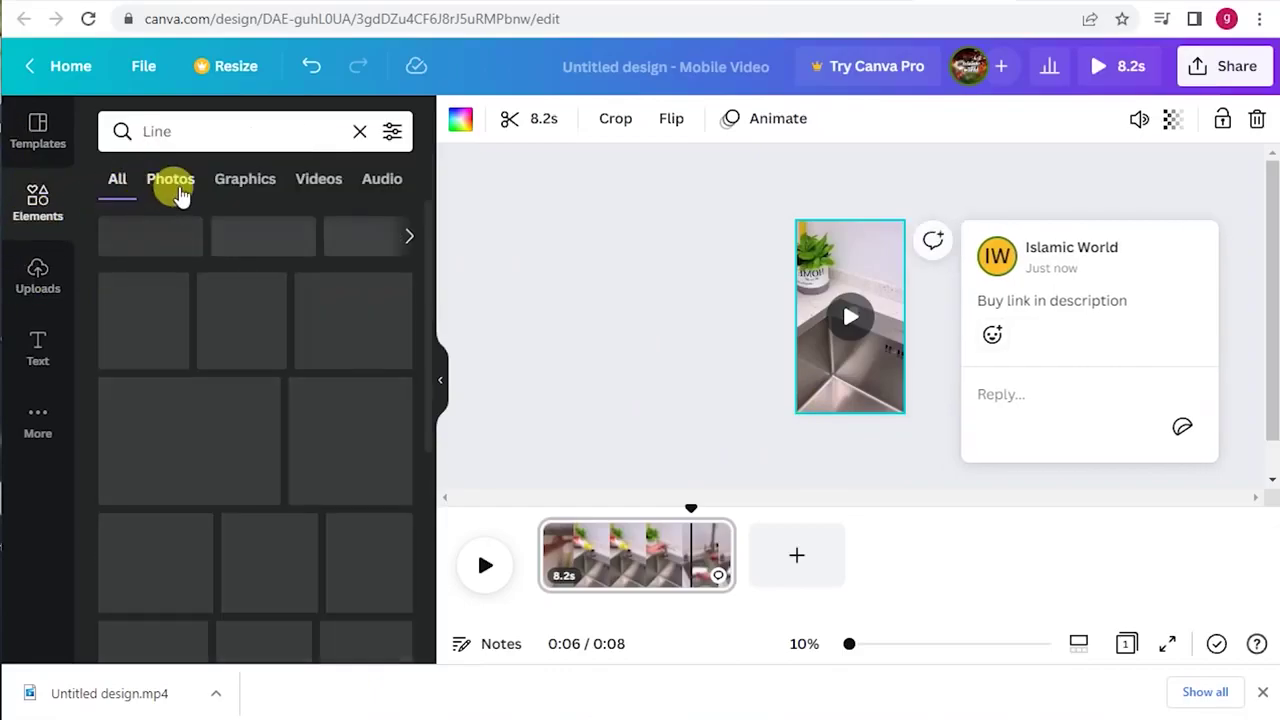
left_click(329, 178)
left_click(365, 182)
left_click(251, 178)
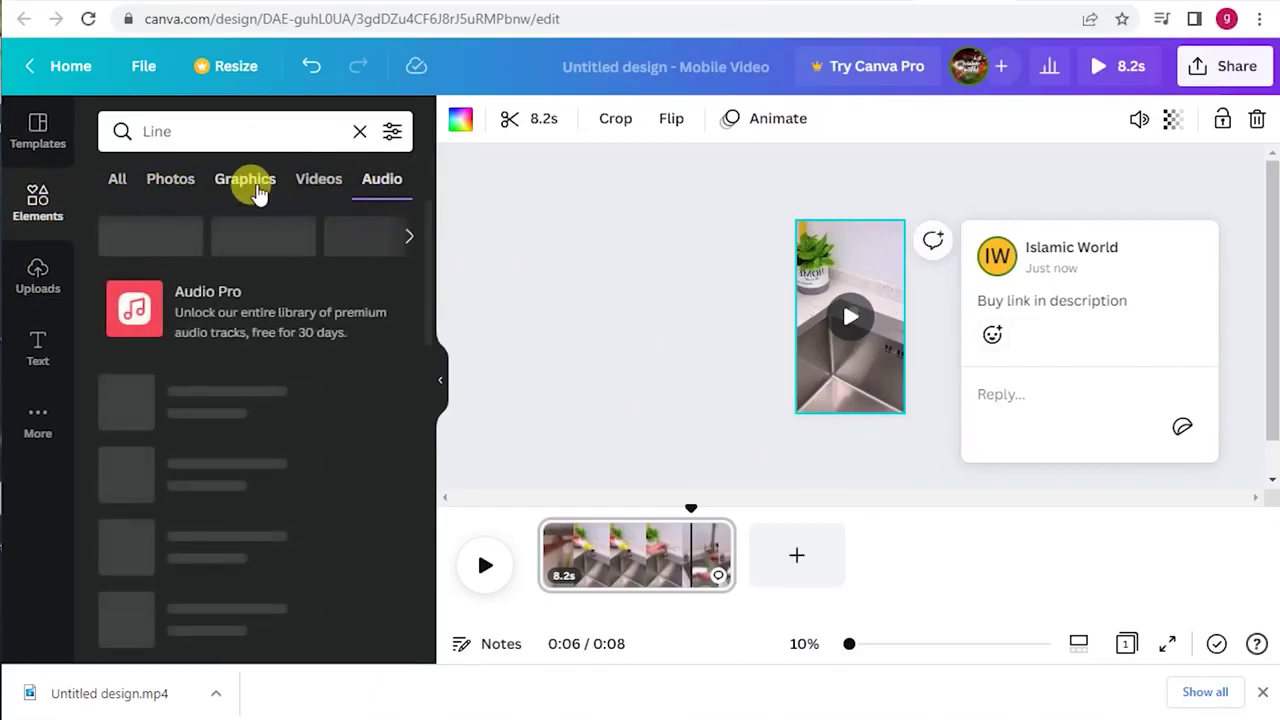
left_click(153, 190)
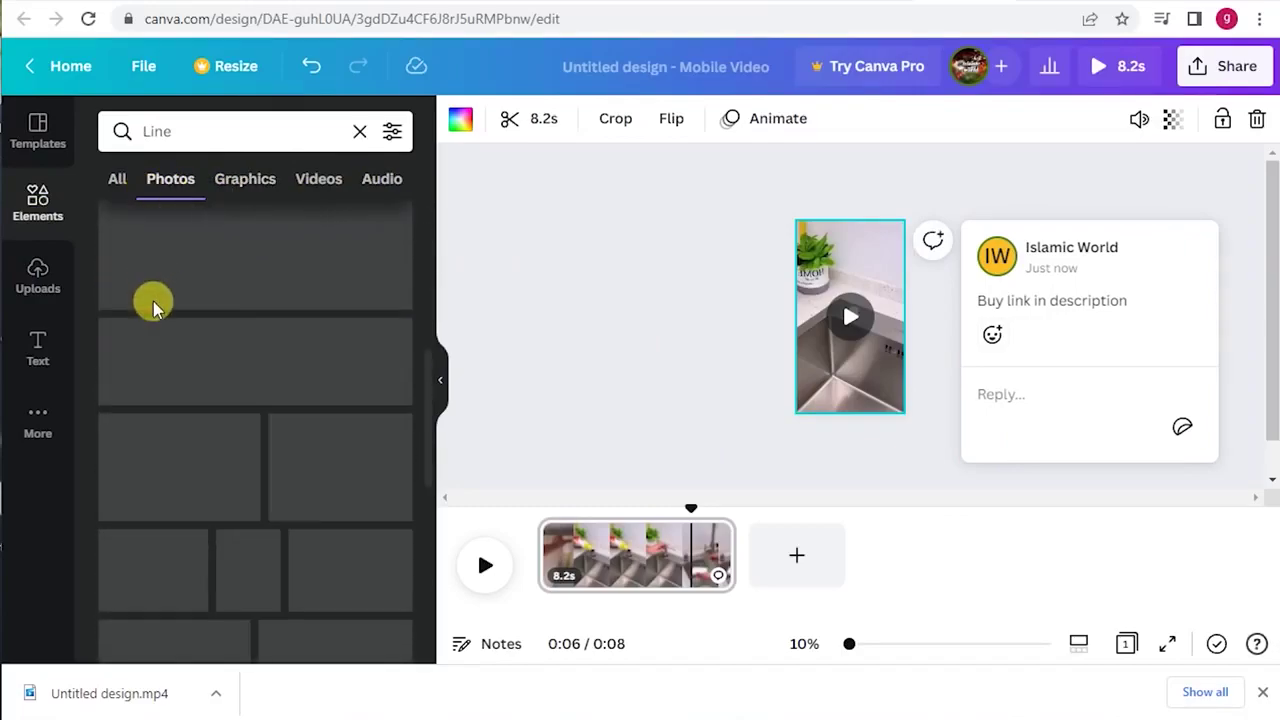
Add the yellow HUGE SALE font combination twice to the sink clip, one copy above the other.
left_click(33, 343)
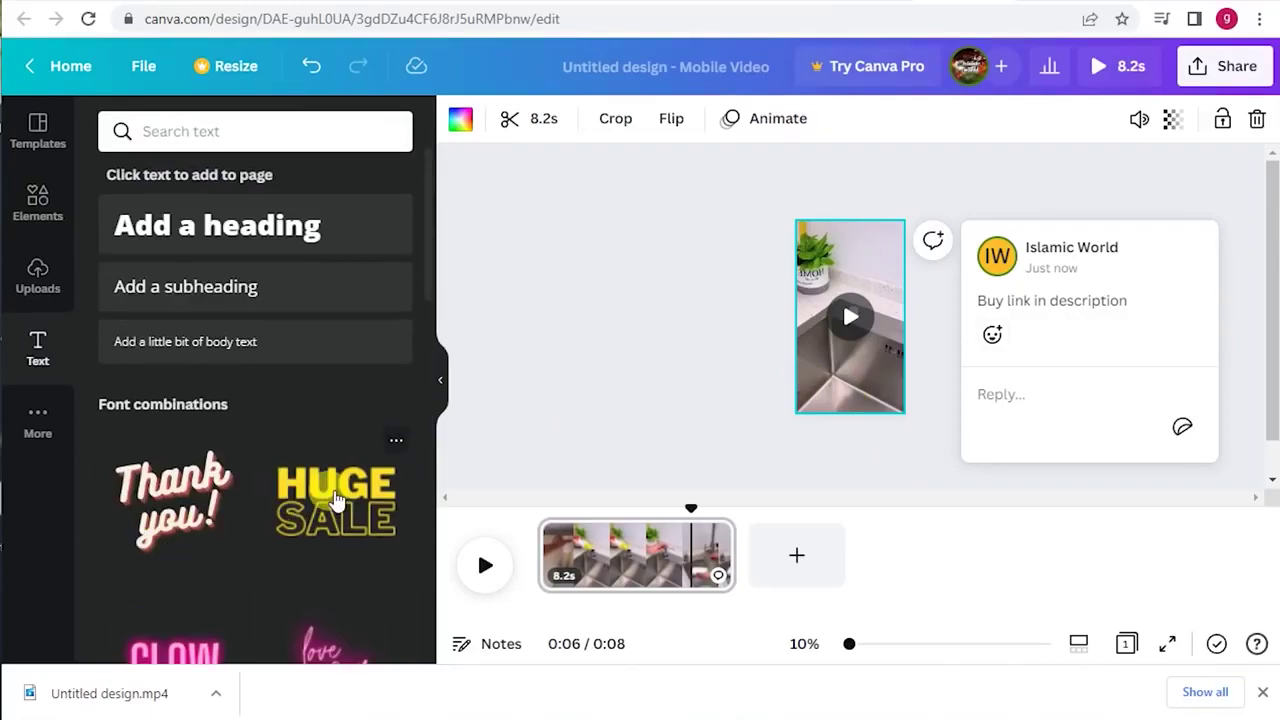
left_click_drag(290, 480, 862, 385)
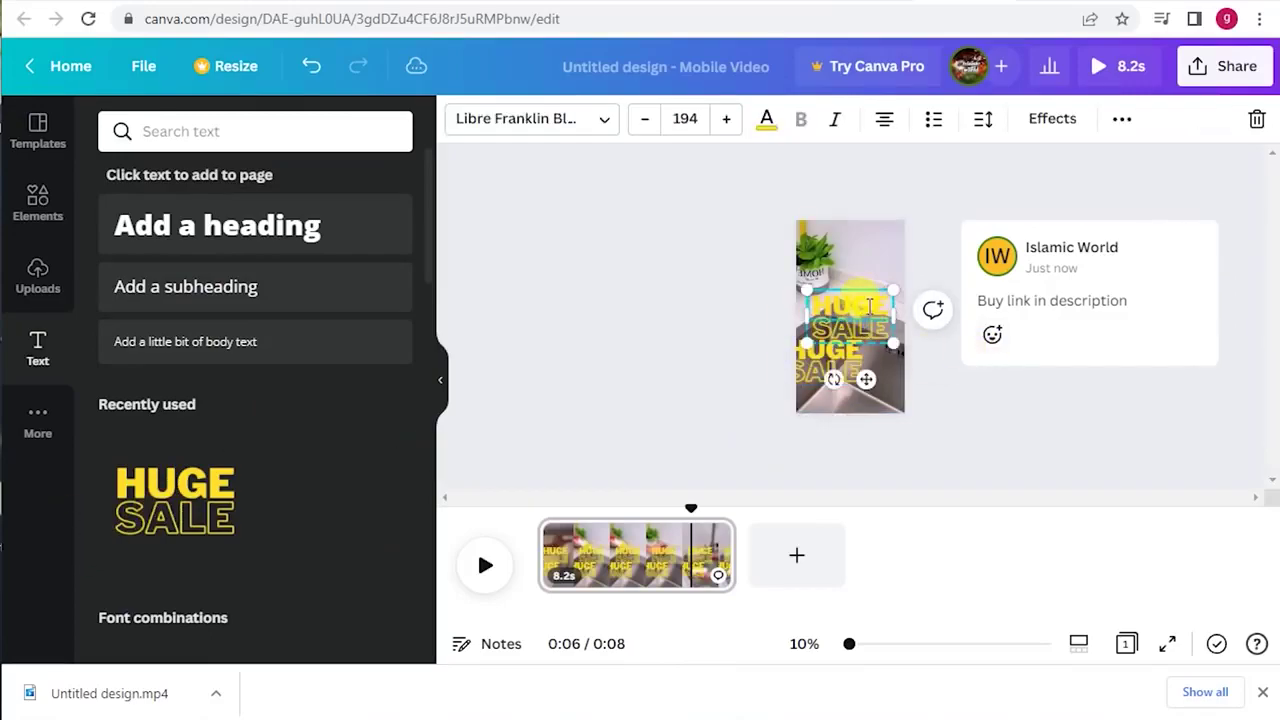
left_click(285, 505)
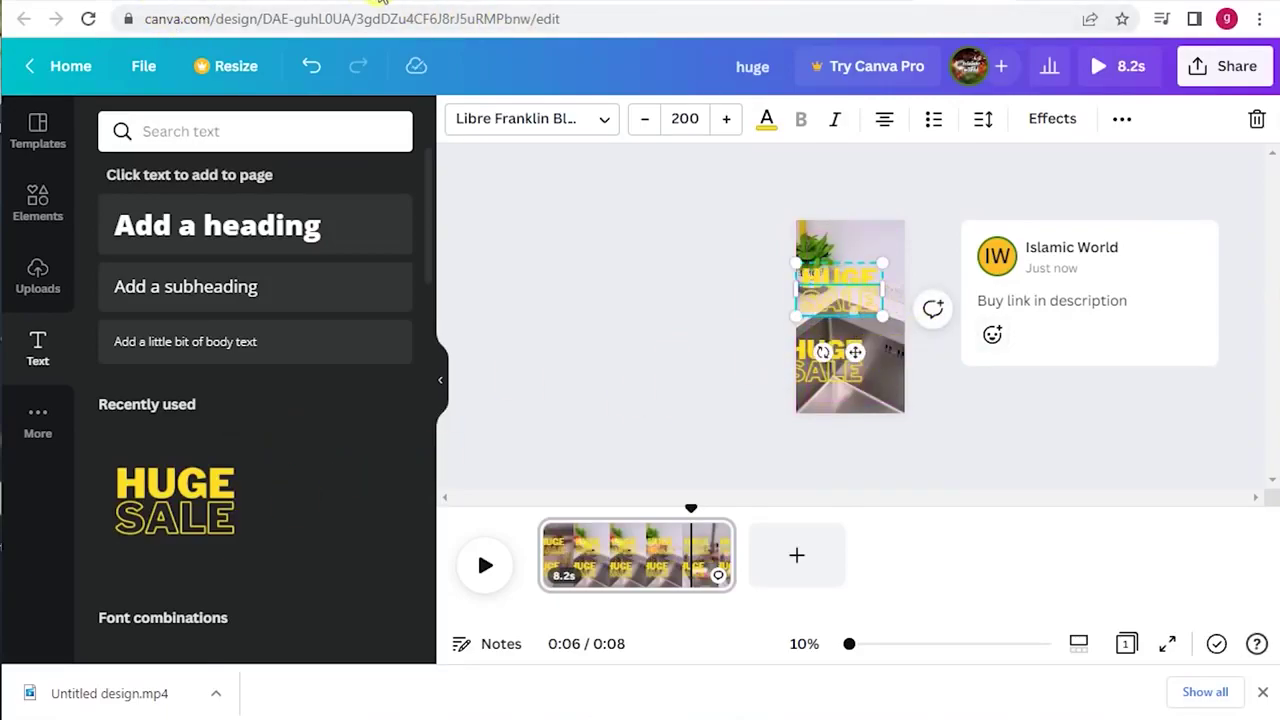
Switch to the YouTube kitchen product video and examine the Amazon search results for Induction stove stand.
key("ctrl+Tab")
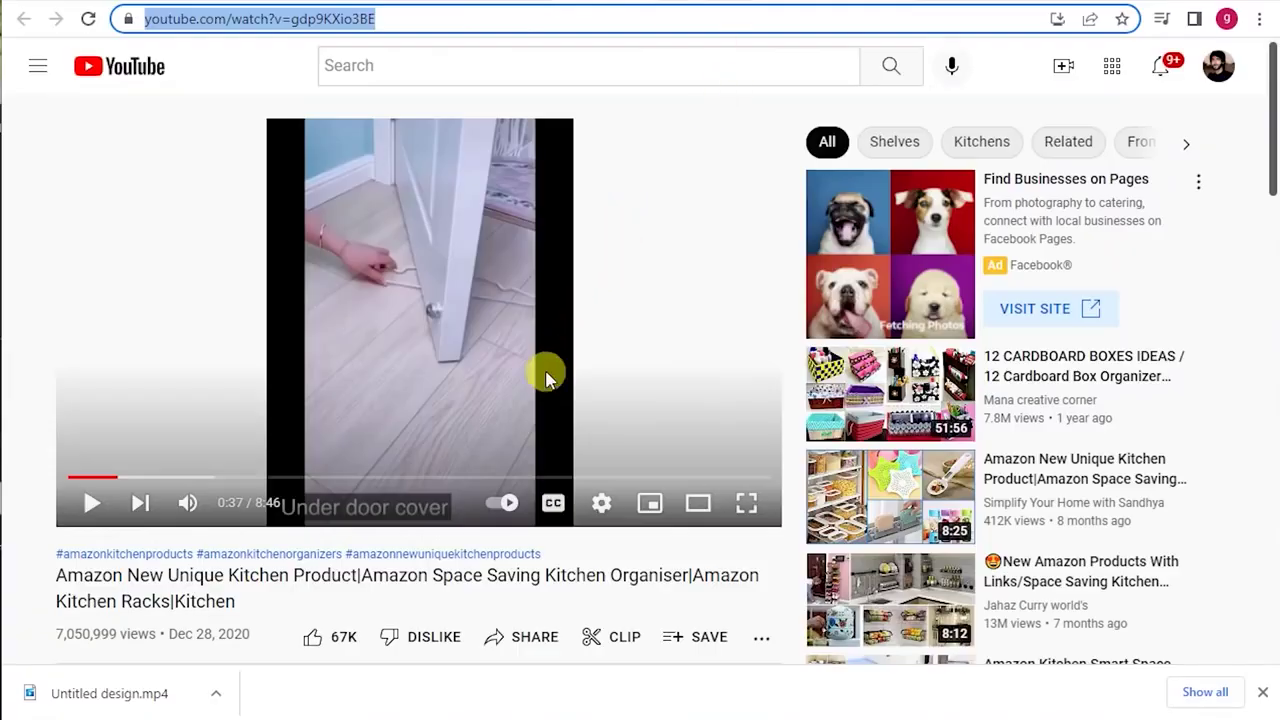
scroll(529, 428, "down", 1)
scroll(525, 432, "up", 1)
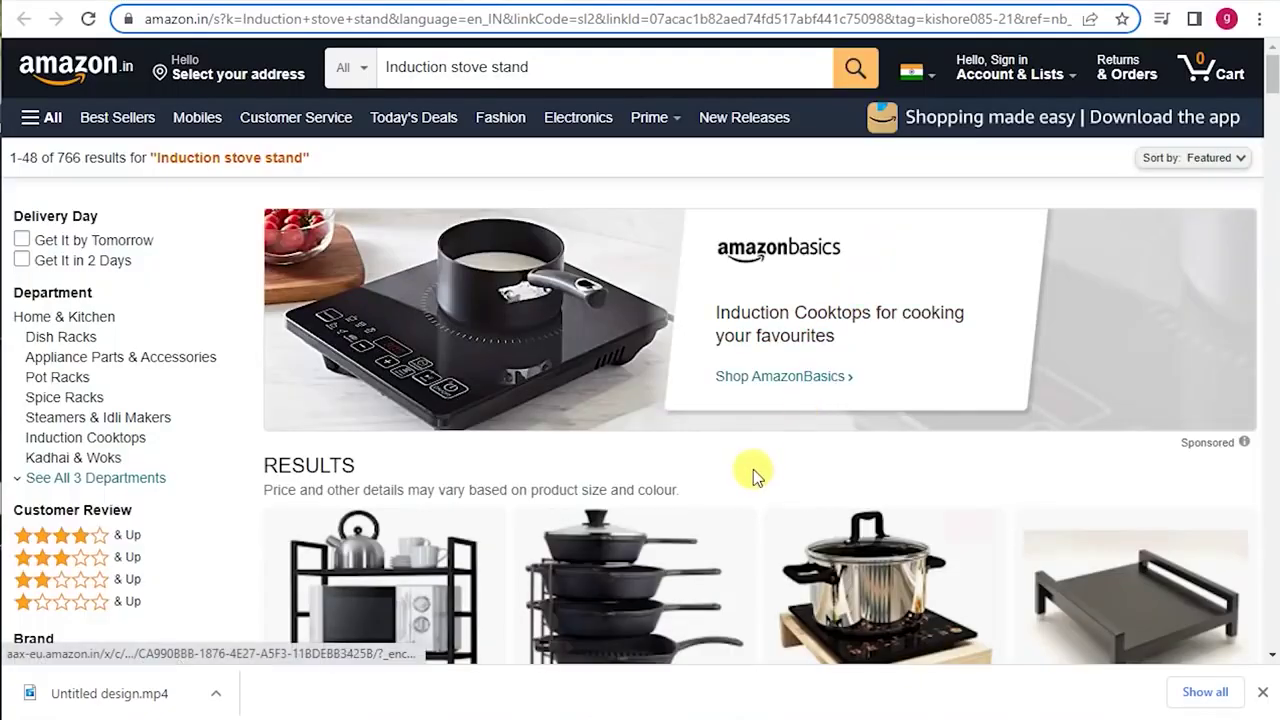
scroll(751, 471, "down", 2)
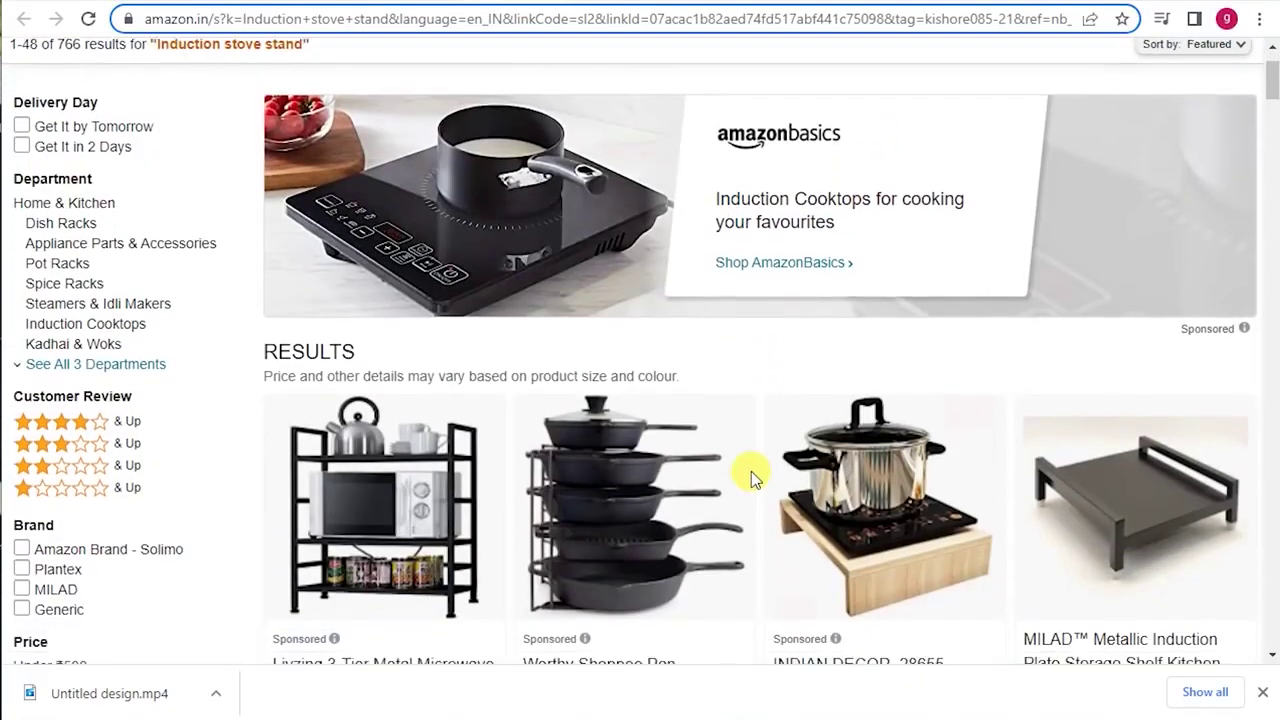
scroll(751, 471, "down", 1)
scroll(735, 488, "down", 1)
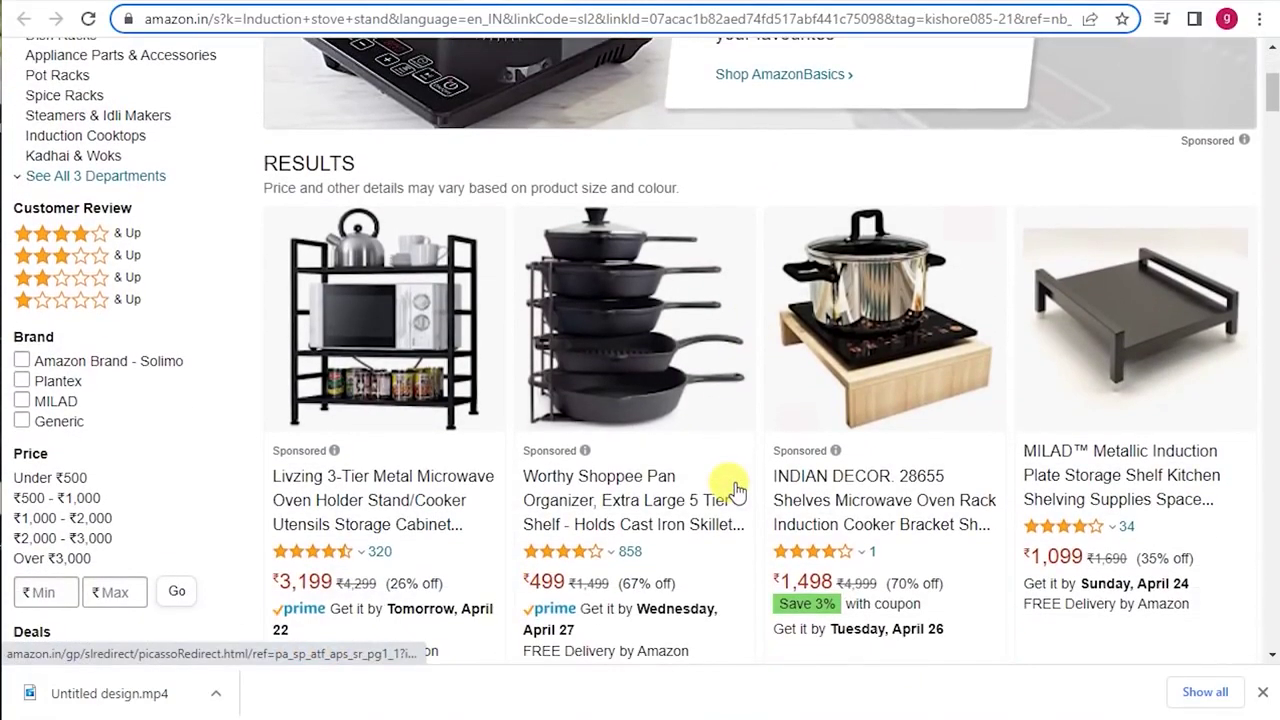
scroll(735, 490, "down", 3)
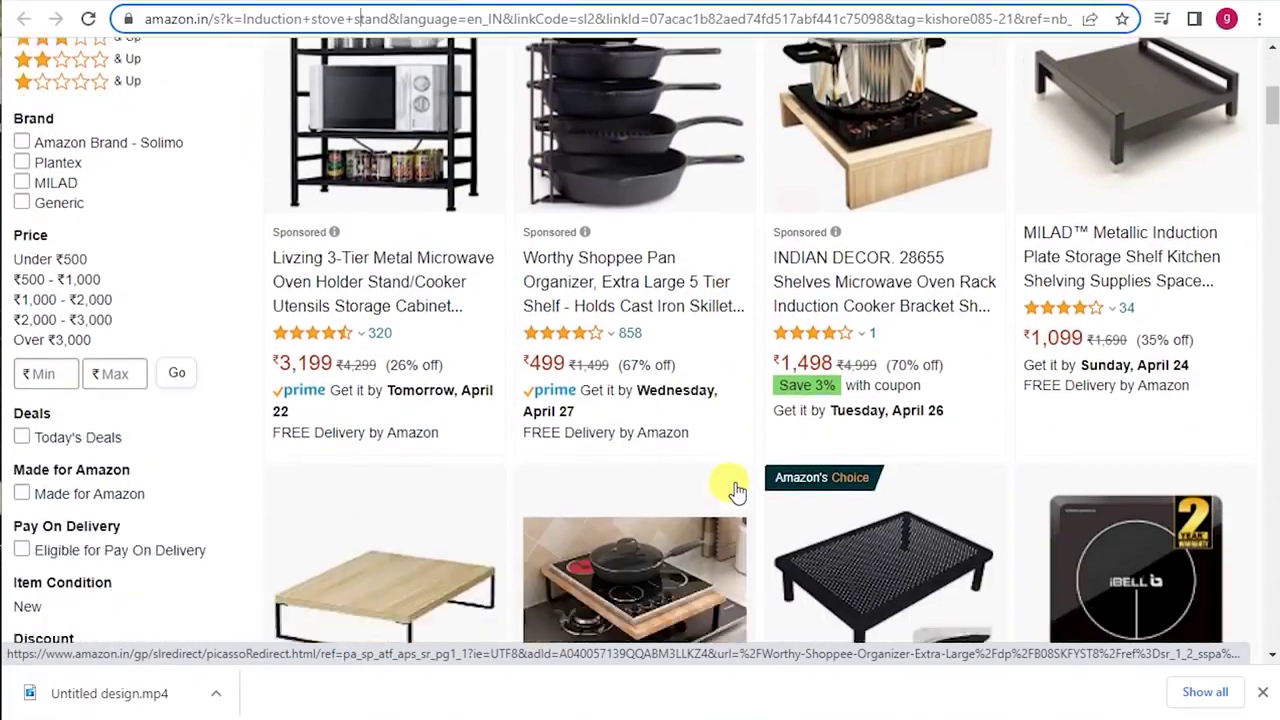
scroll(735, 490, "up", 6)
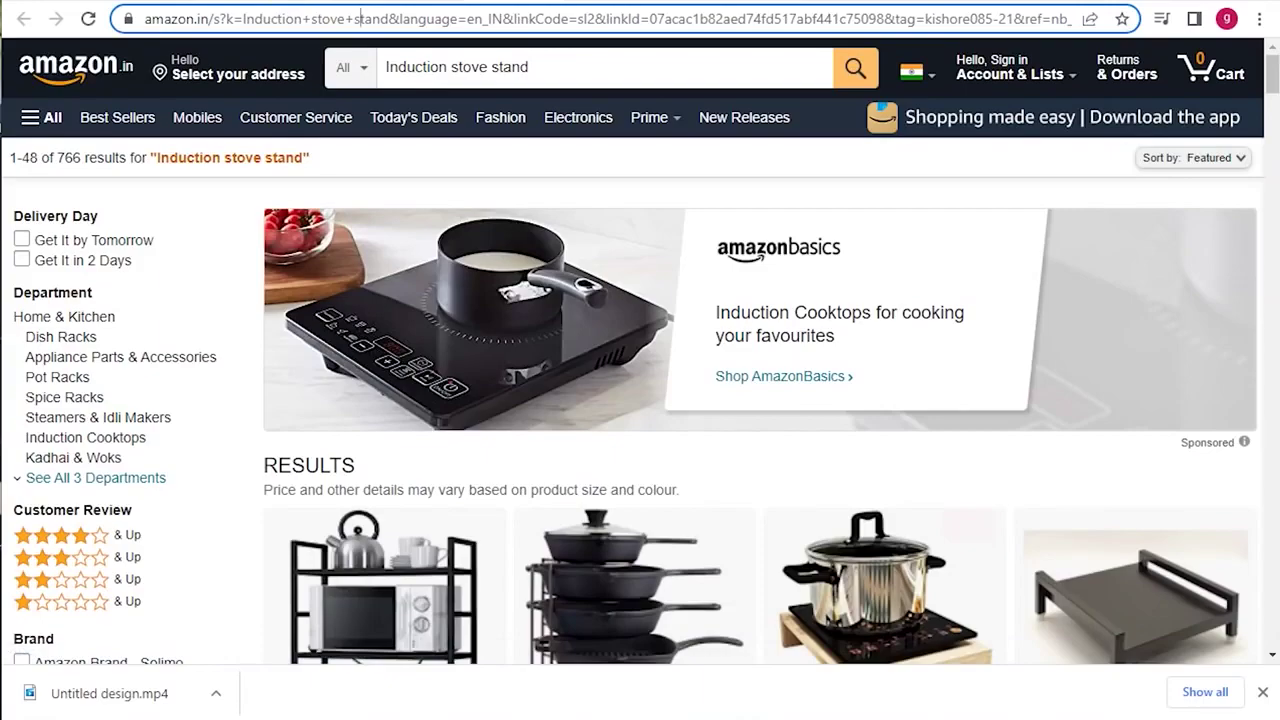
Return to the Amazon New Unique Kitchen Product video and look over its product links, title and player.
left_click(380, 0)
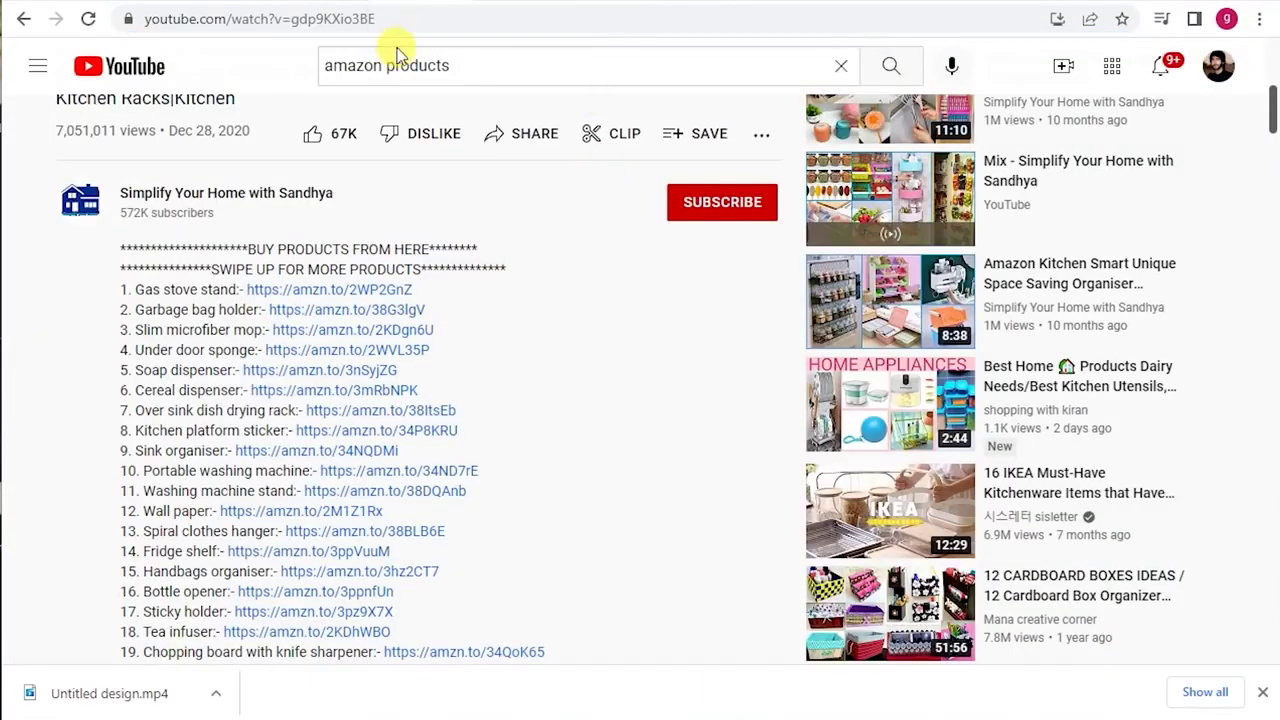
scroll(470, 460, "up", 1)
scroll(465, 465, "up", 3)
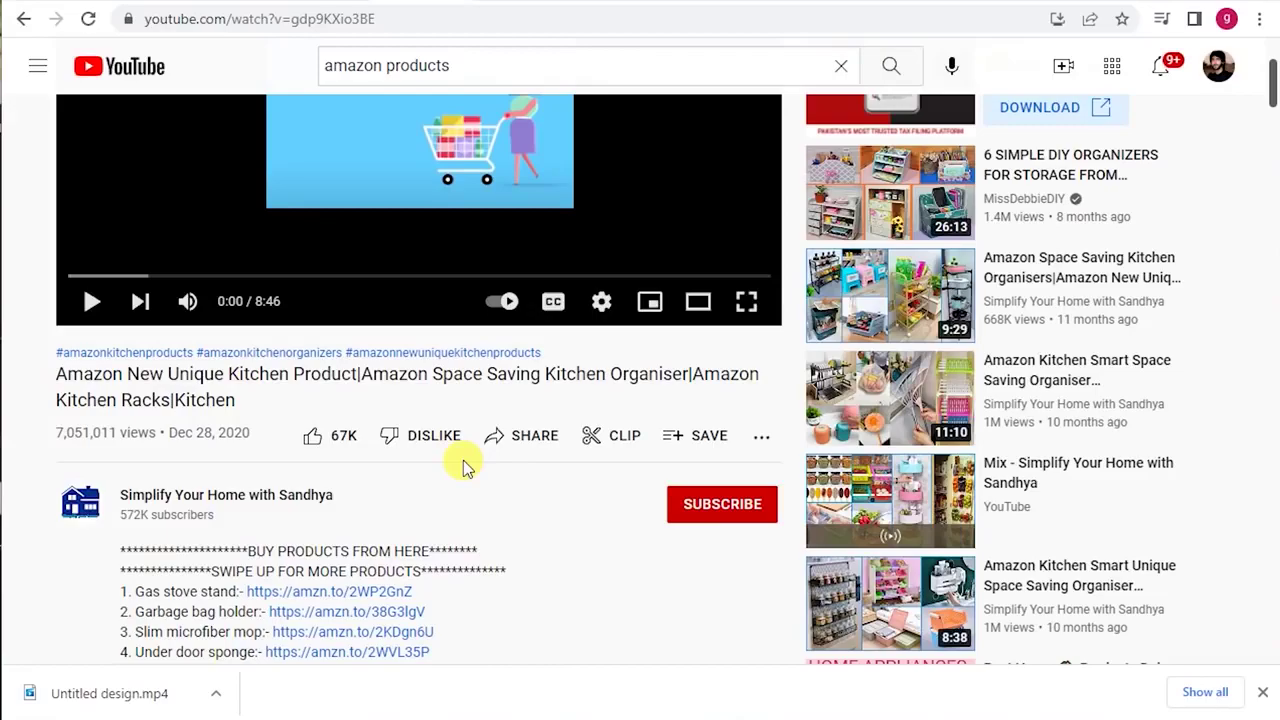
scroll(500, 423, "up", 2)
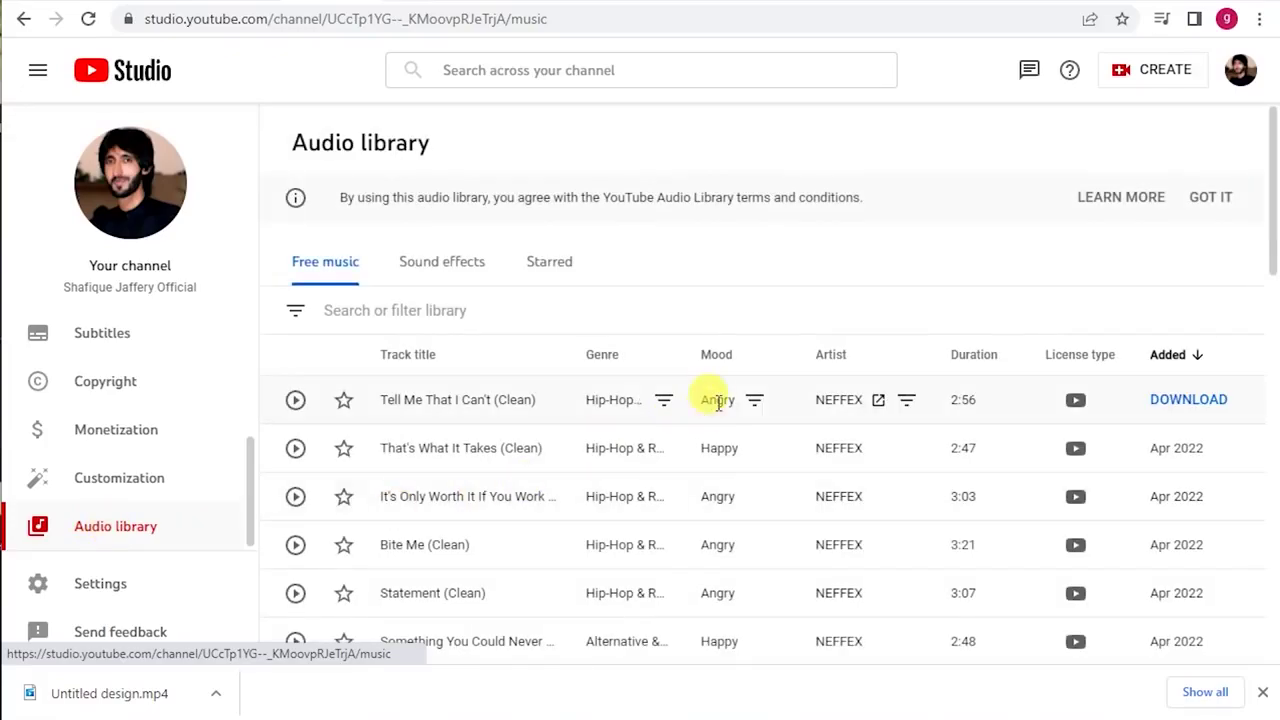
Browse the free music in YouTube Studio's Audio library, and return to Canva to view the audio uploads.
scroll(826, 393, "down", 3)
scroll(826, 393, "up", 3)
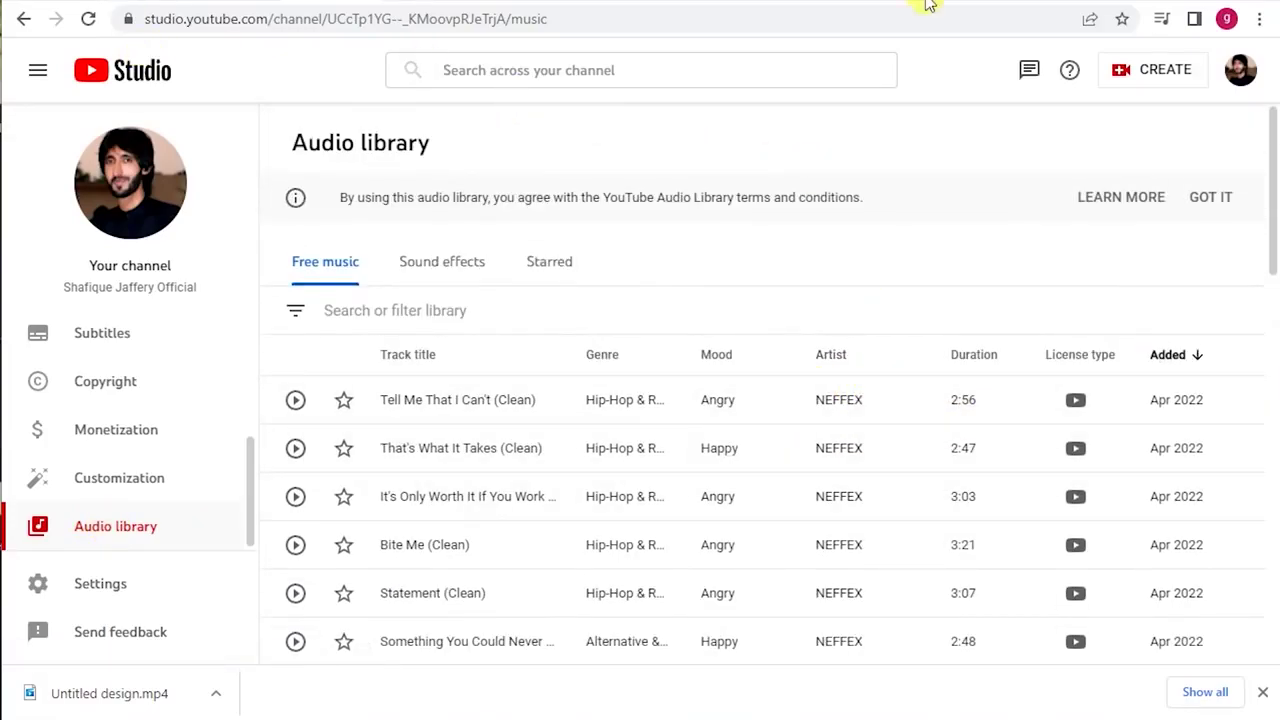
left_click(885, 4)
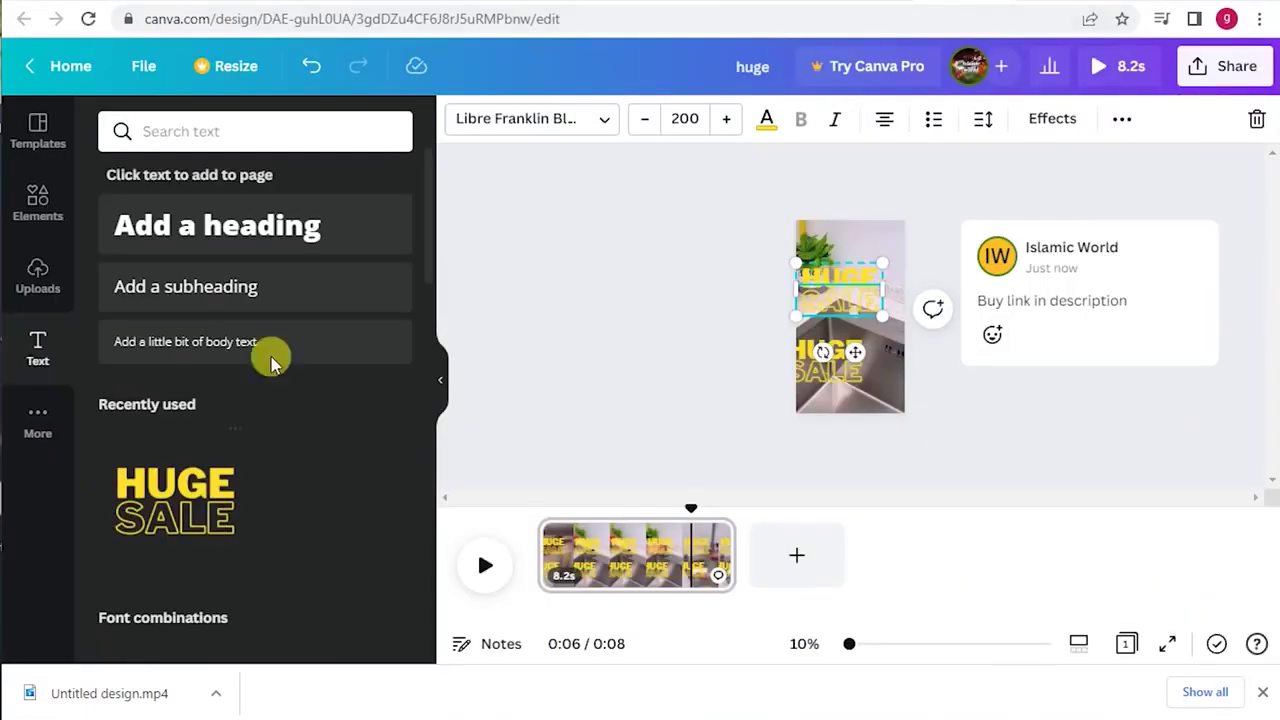
left_click(37, 274)
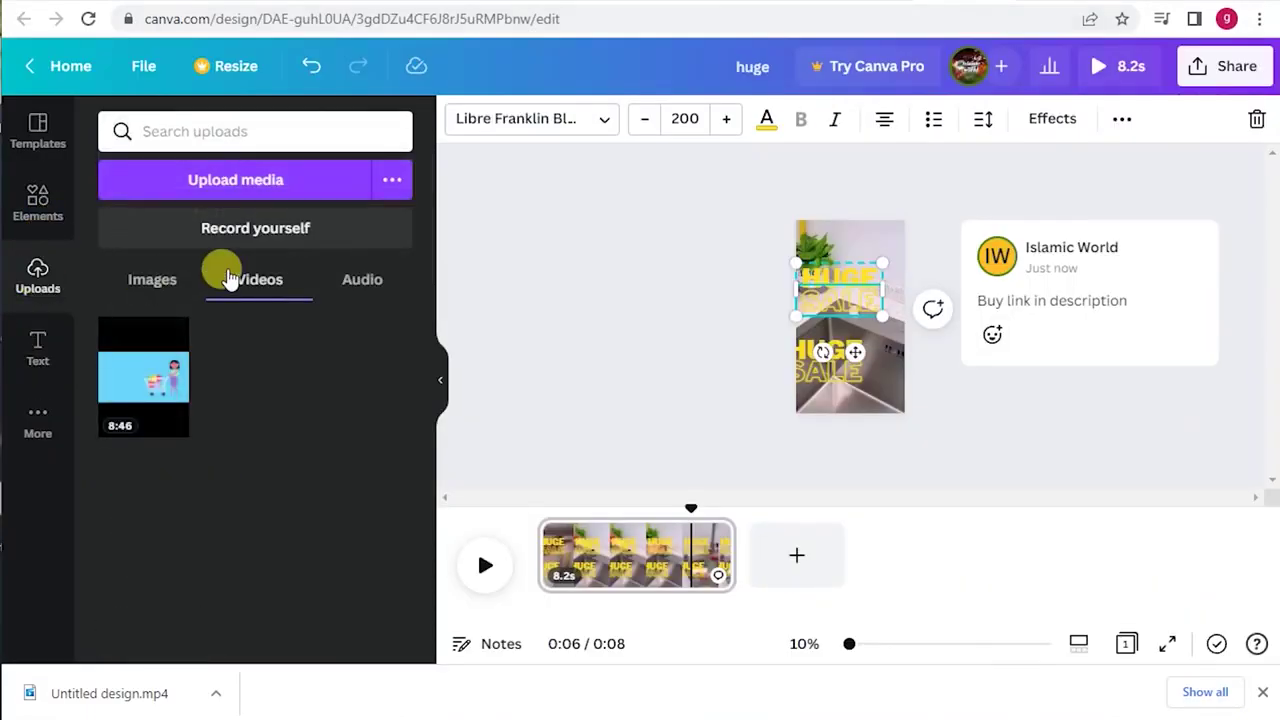
left_click(358, 276)
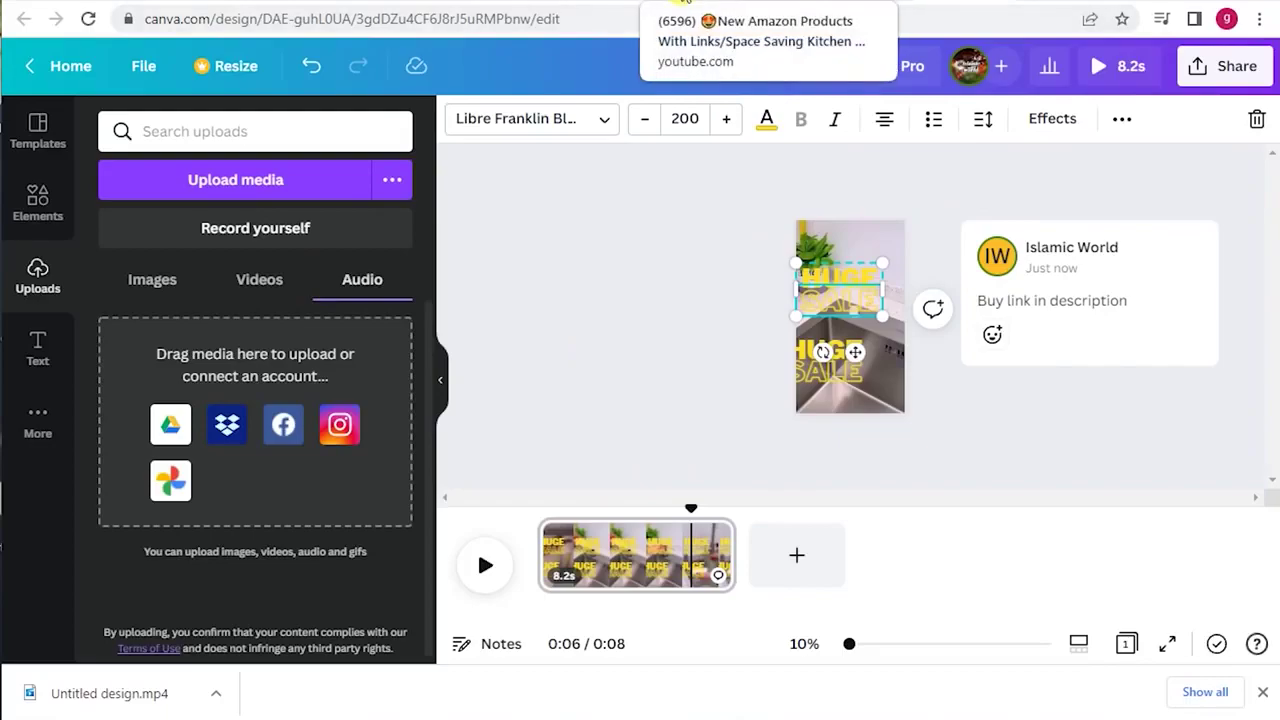
Switch to the YouTube video New Amazon Products With Links/Space Saving Kitchen Organisers.
left_click(683, 2)
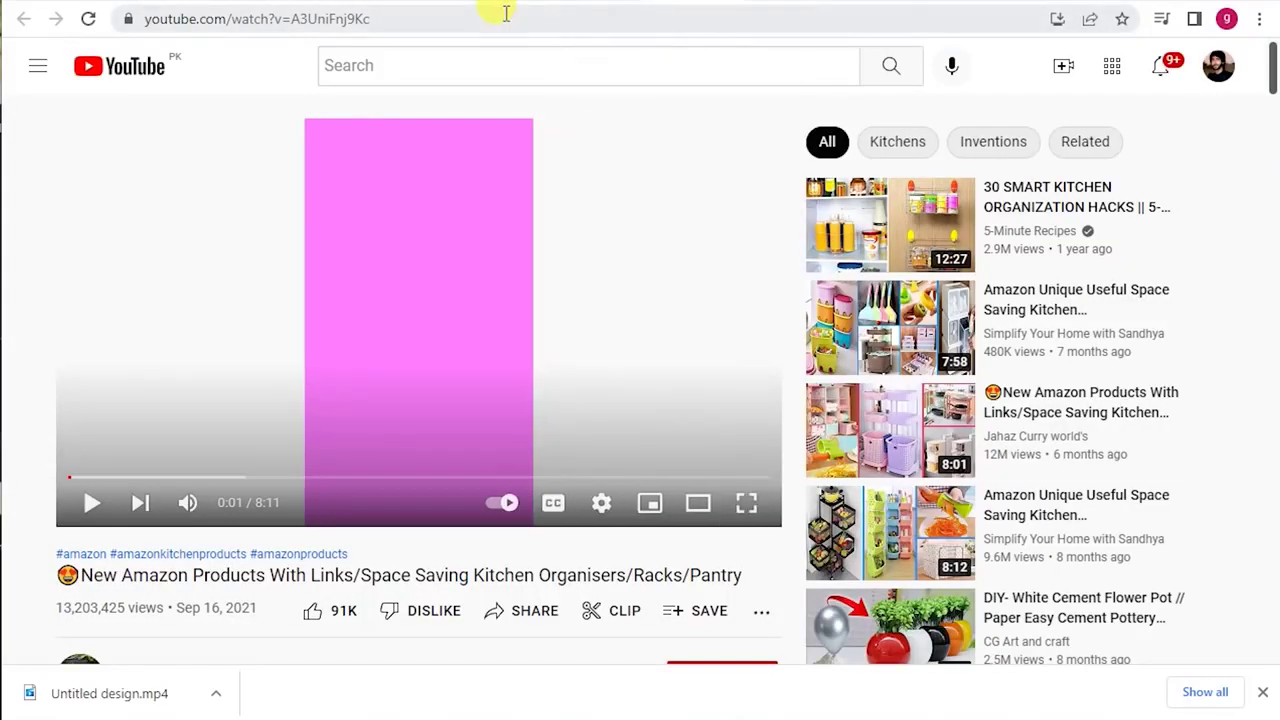